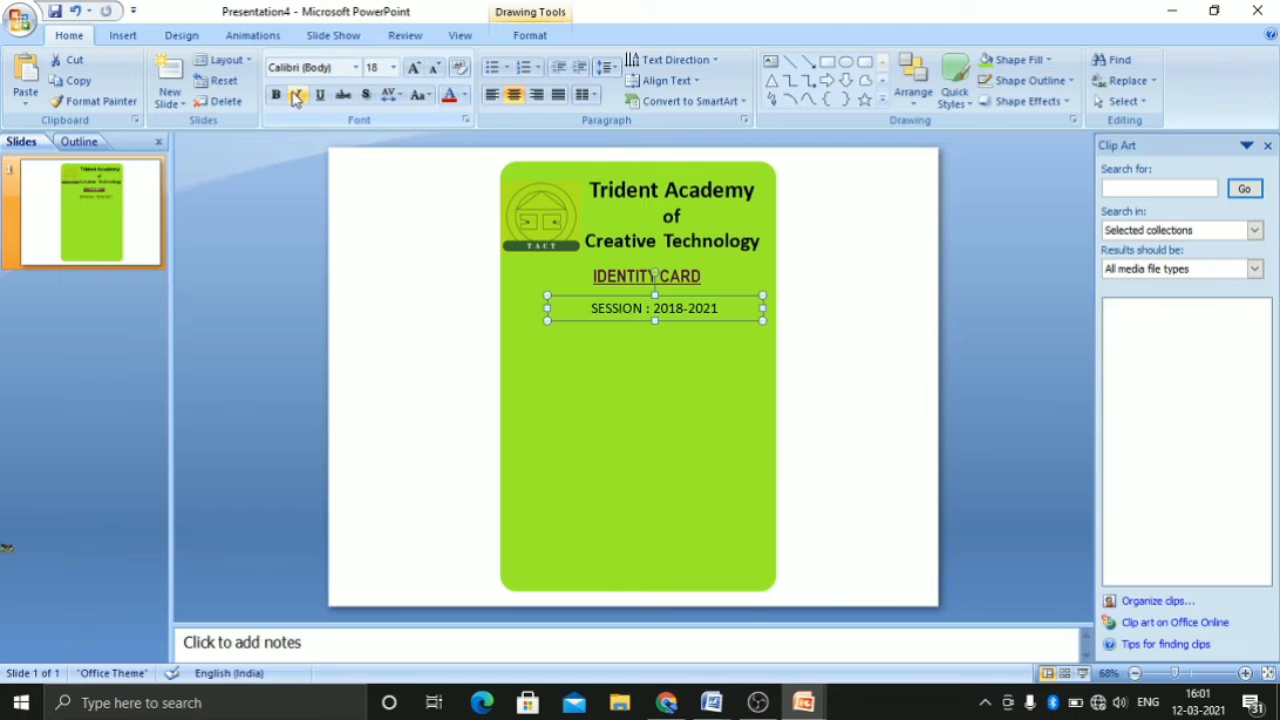
Make the SESSION : 2018-2021 line bold and move it up closer to the IDENTITY CARD heading
left_click(277, 96)
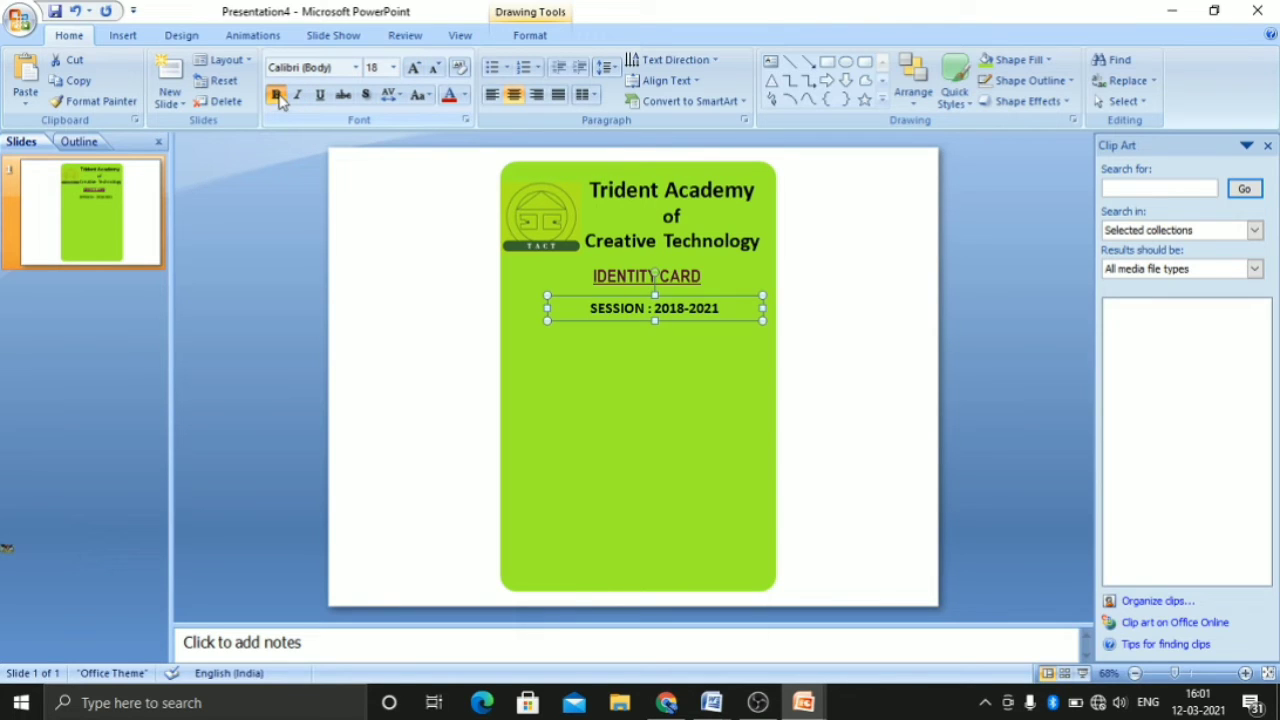
left_click(412, 72)
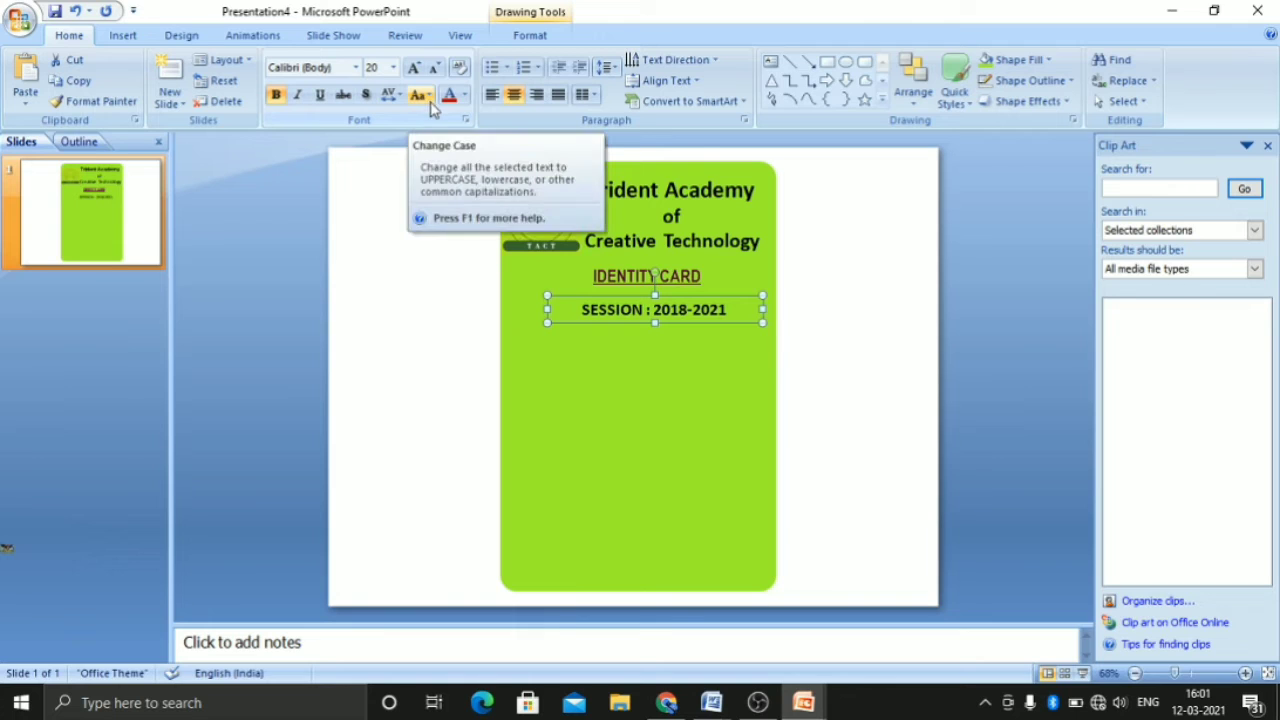
left_click(436, 70)
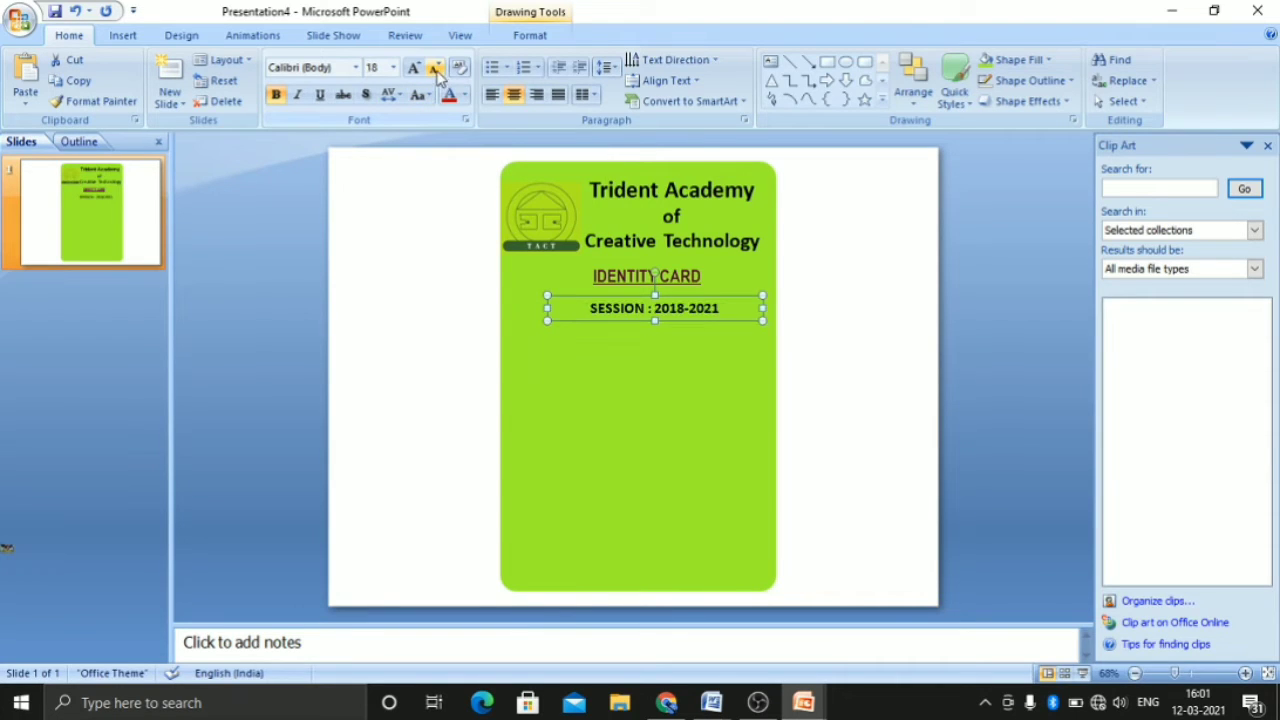
left_click_drag(656, 292, 656, 283)
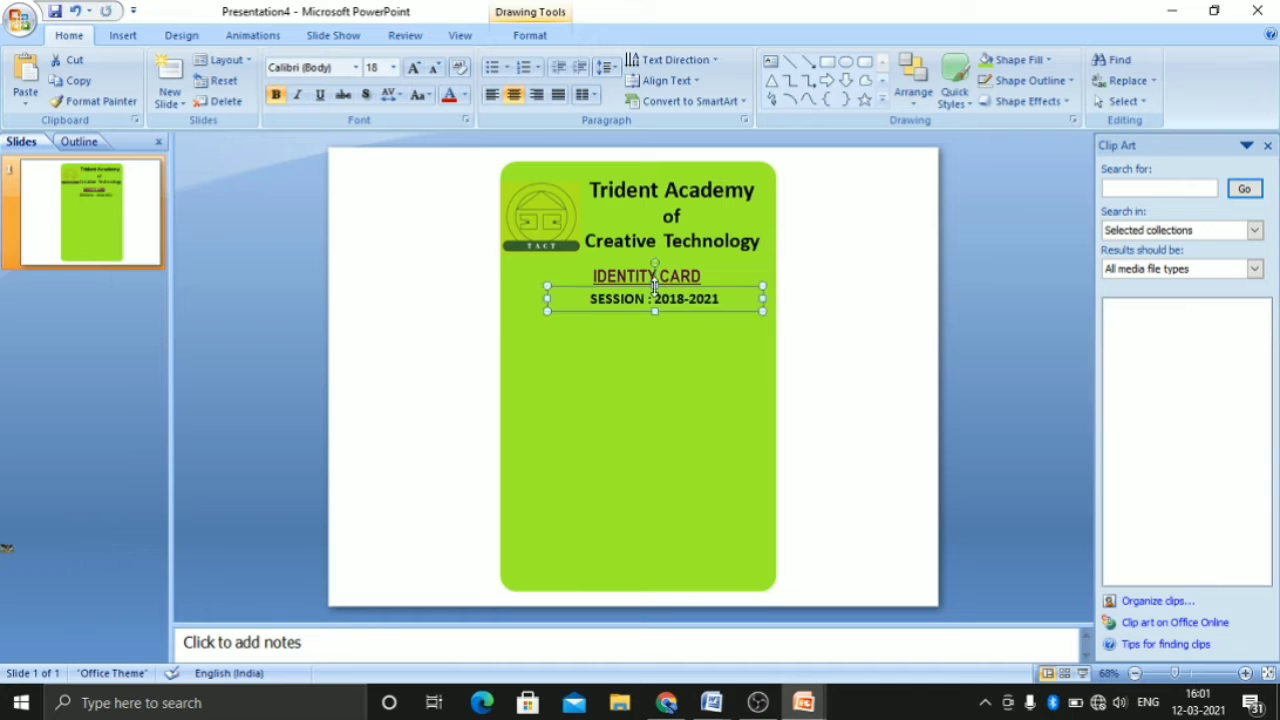
left_click(659, 340)
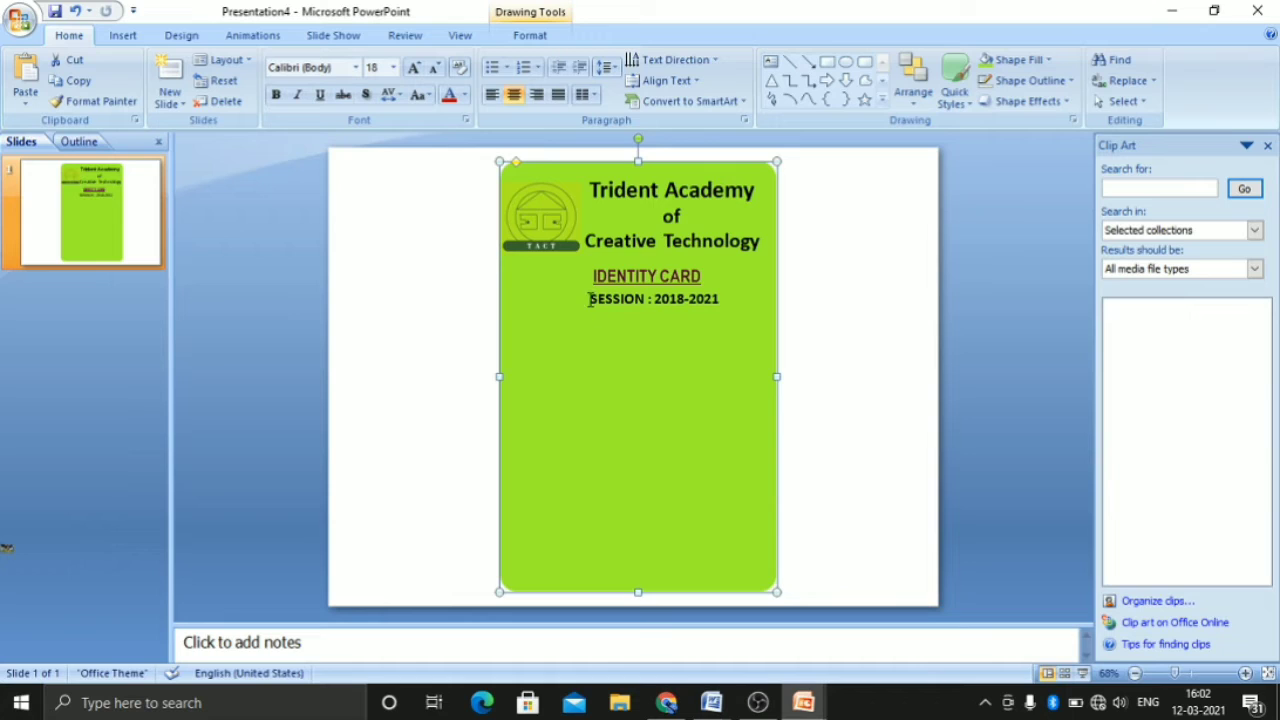
Set the session line's font size to 20 and colour its text dark red
left_click_drag(591, 299, 720, 300)
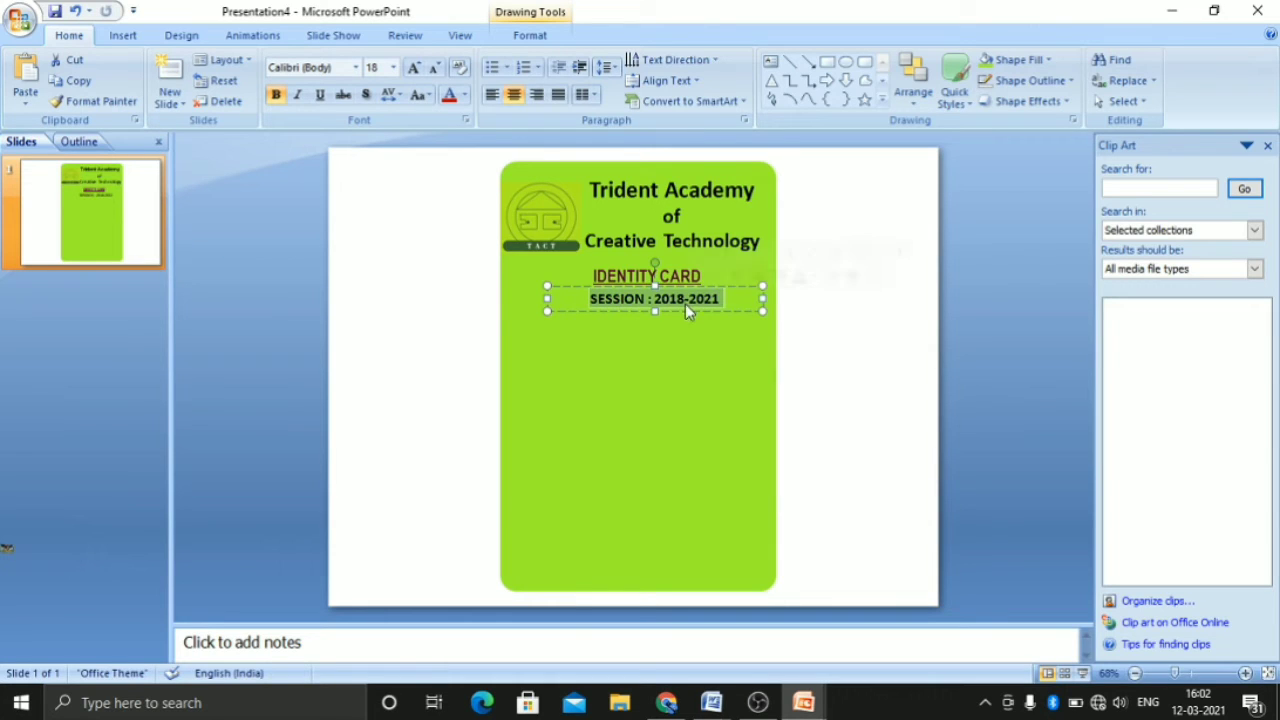
left_click(414, 70)
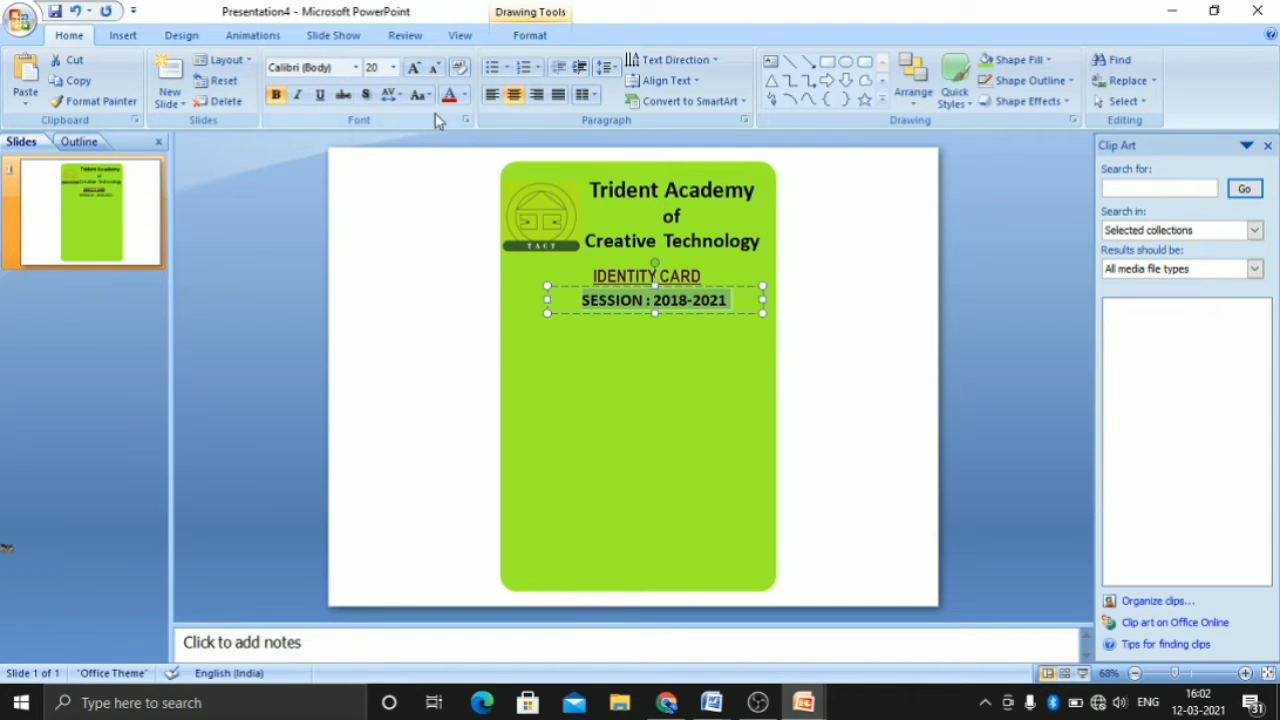
left_click(465, 95)
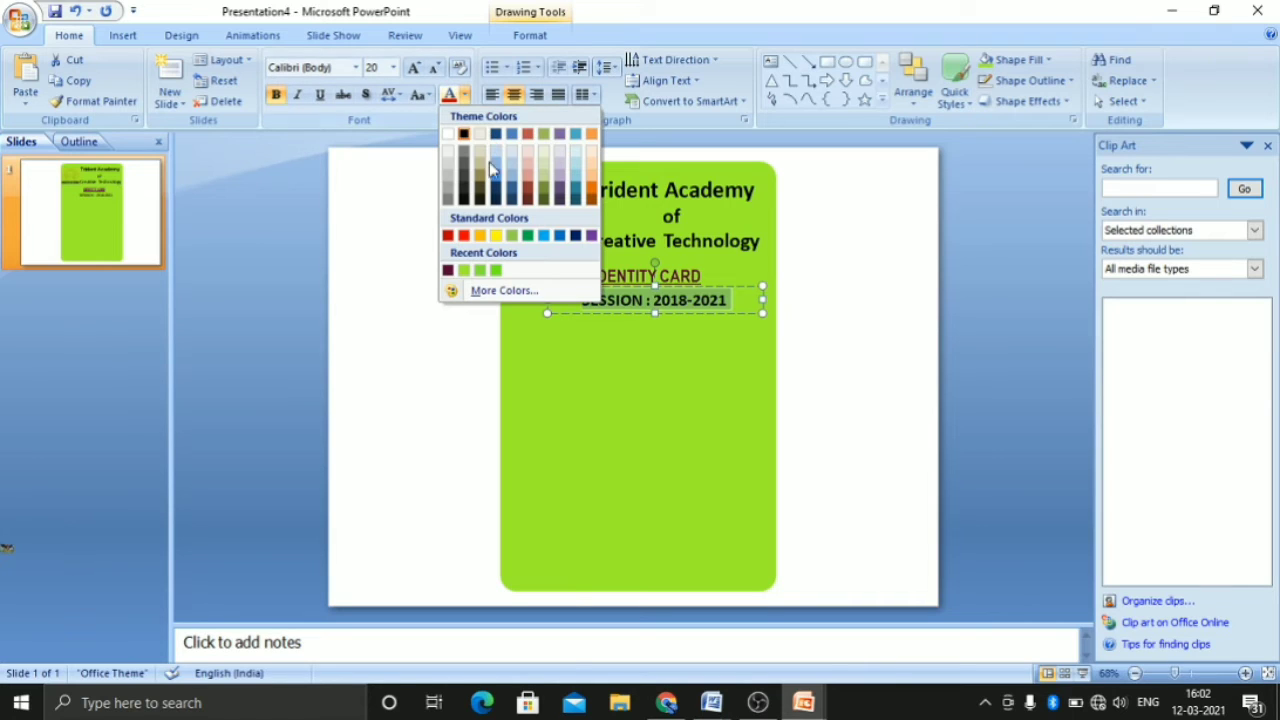
left_click(450, 236)
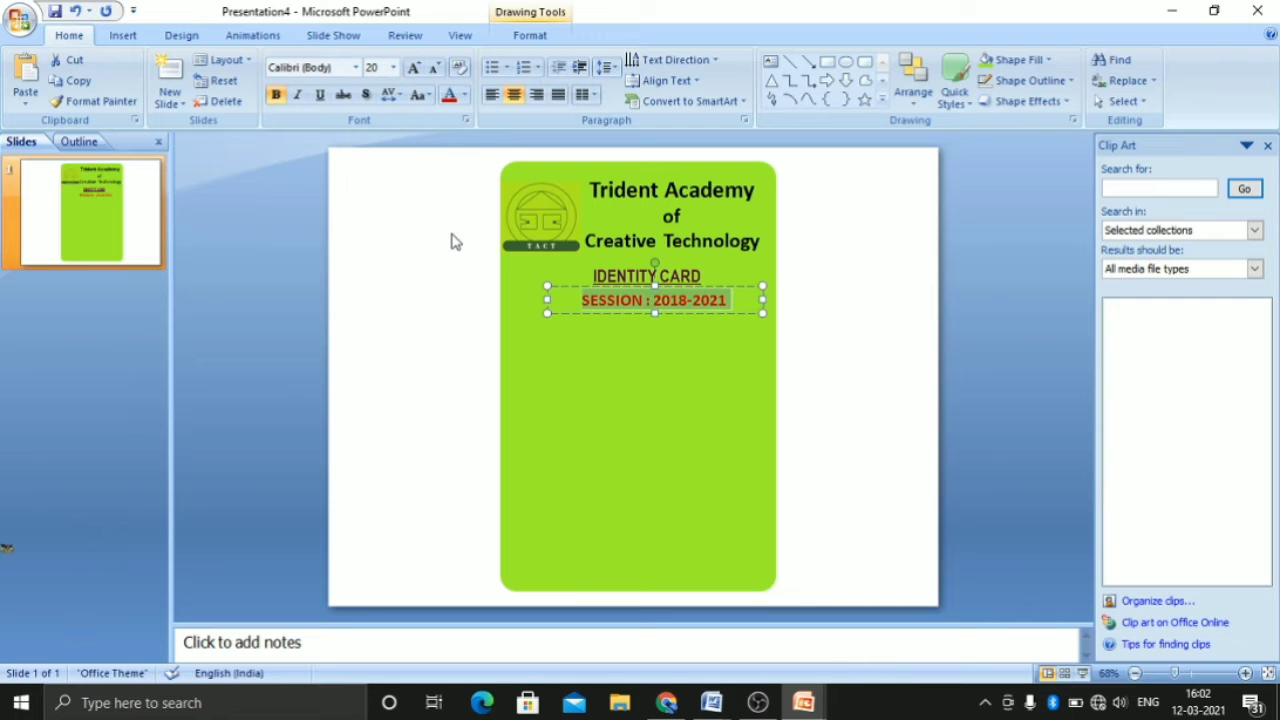
left_click(556, 372)
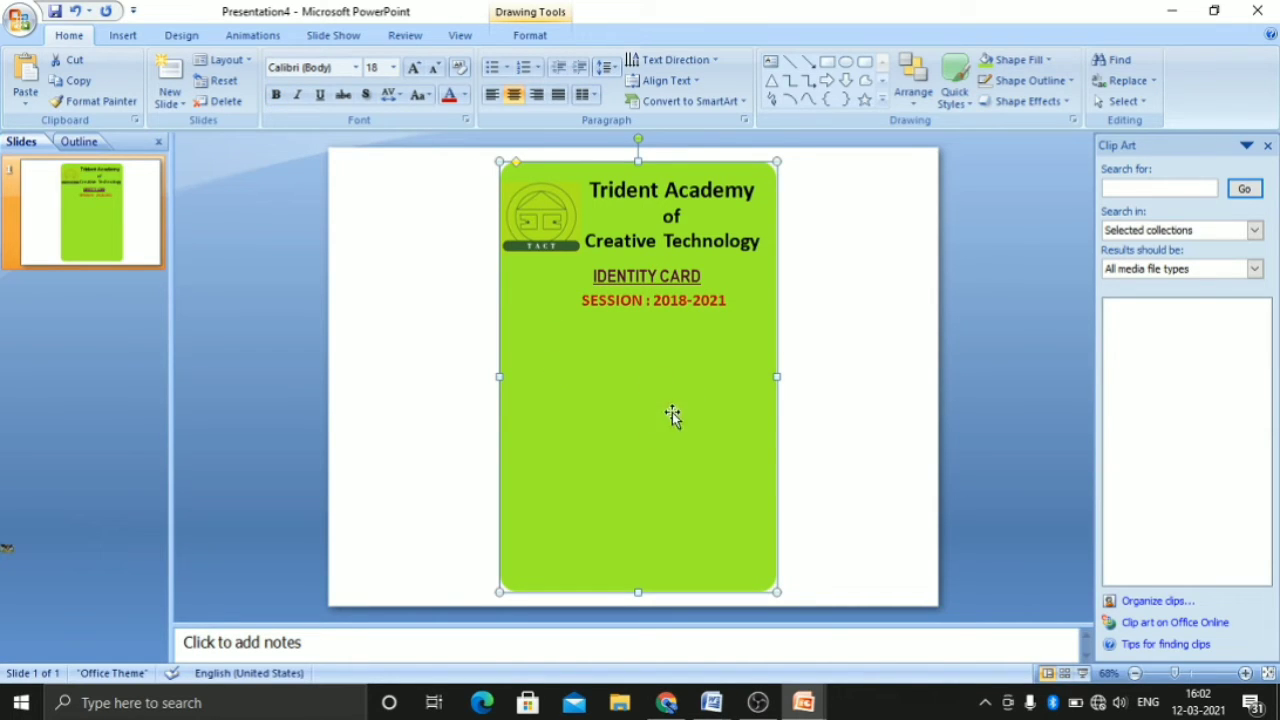
Insert the portrait picture IMG_20201026_113052 from the Desktop folder onto the slide
left_click(121, 36)
left_click(77, 96)
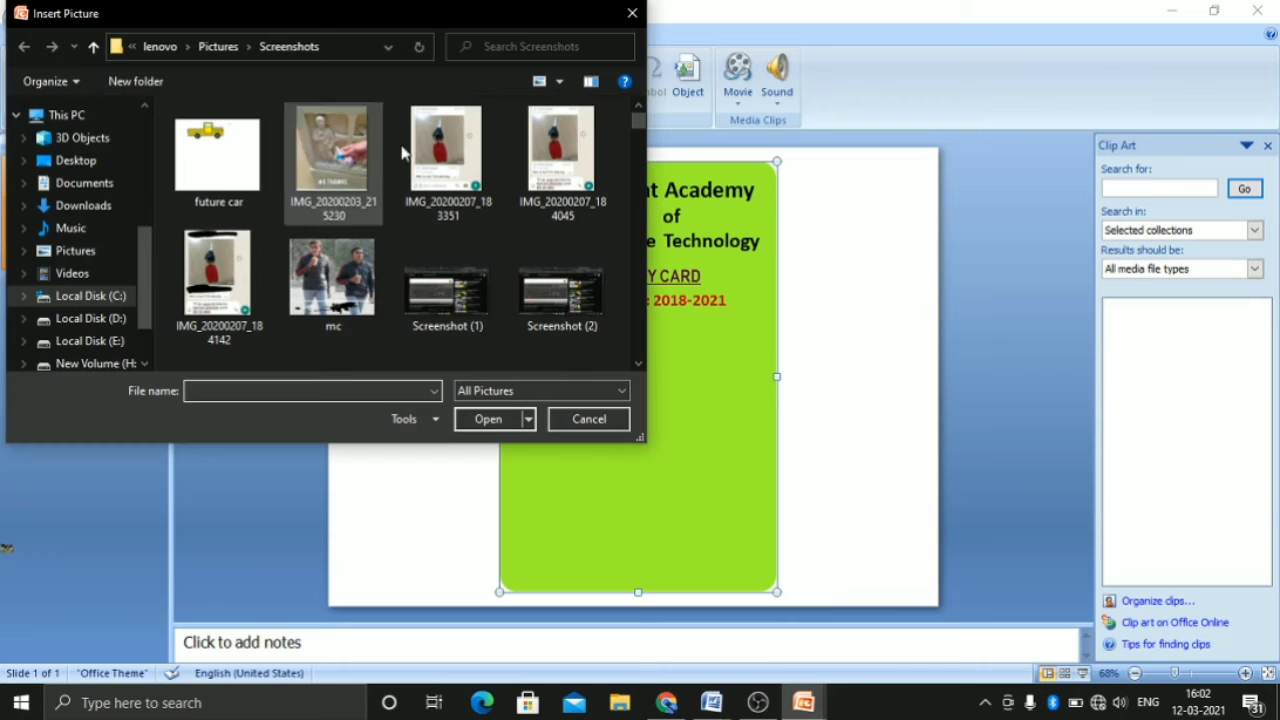
left_click(80, 160)
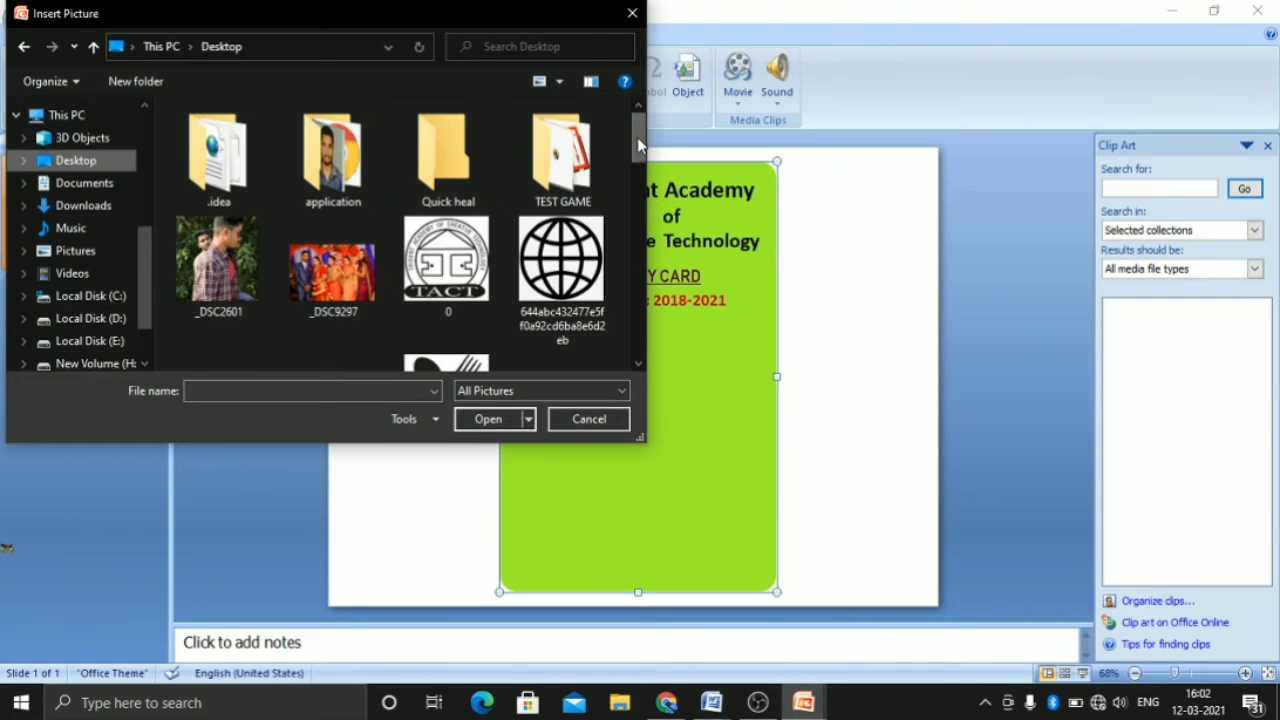
left_click_drag(637, 137, 637, 235)
left_click(543, 242)
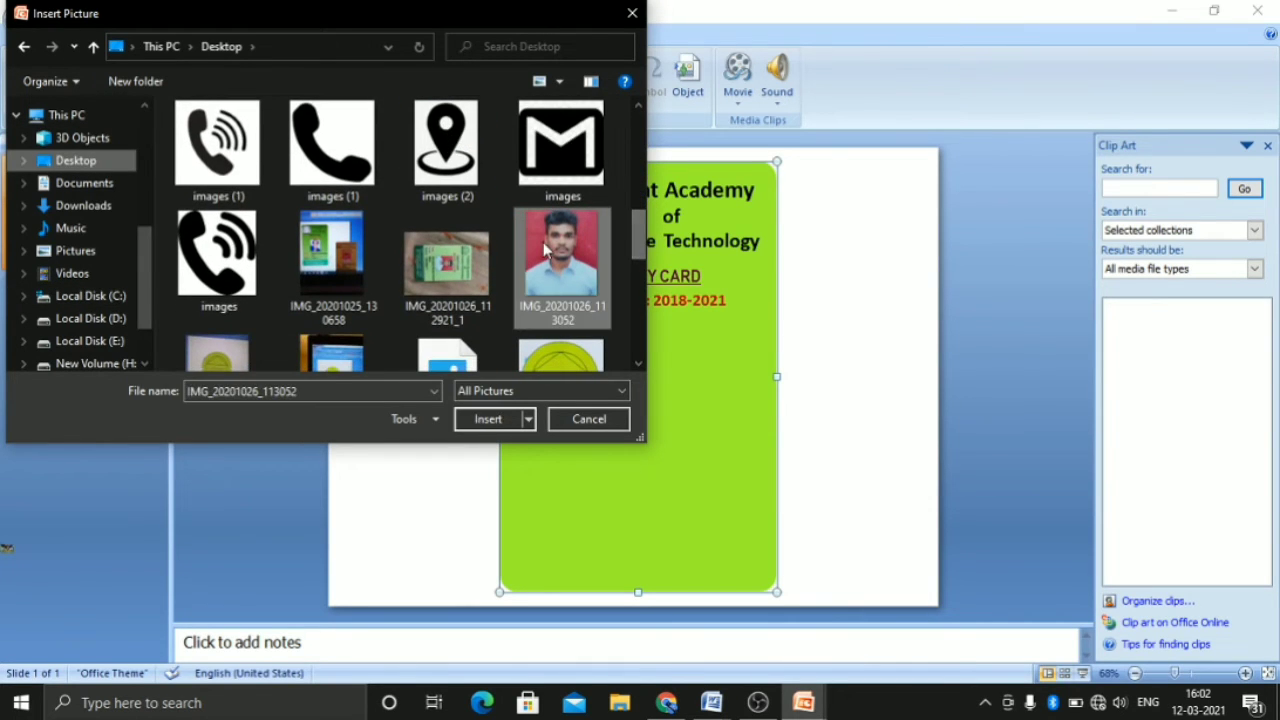
left_click(490, 420)
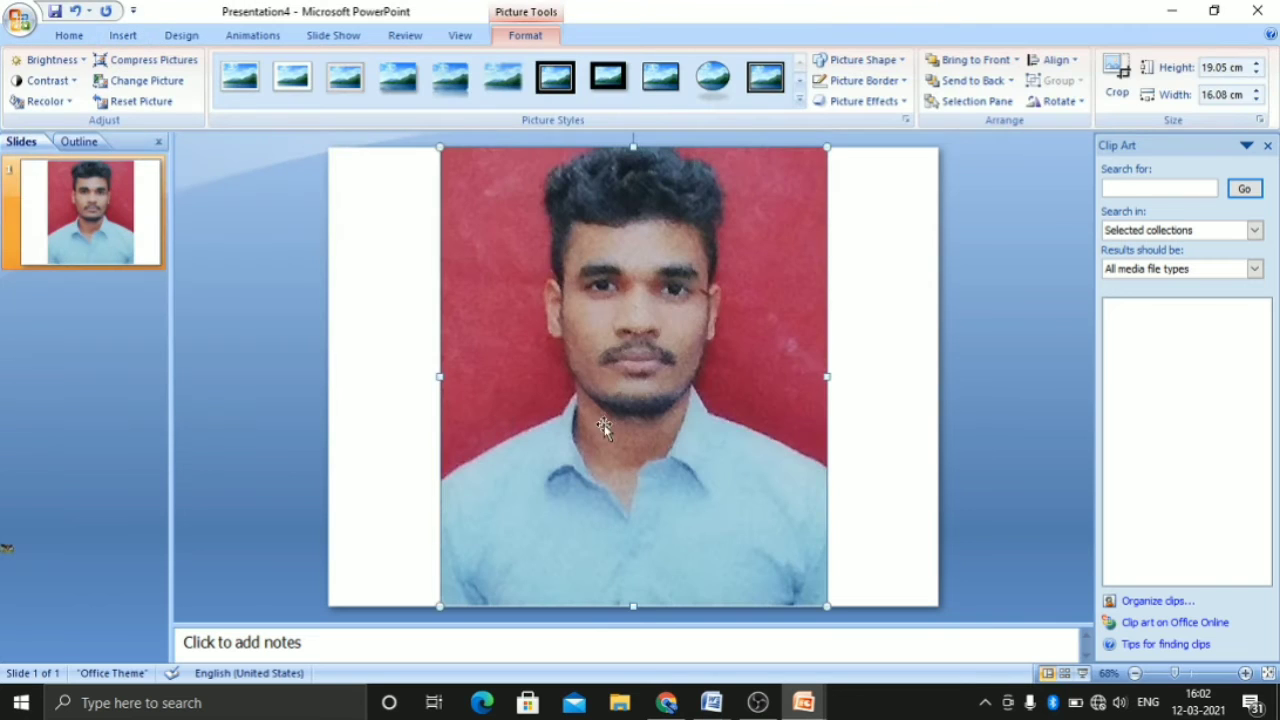
Shrink the portrait to about 6.15 cm high and 5.76 cm wide and place it on the card below the session line
left_click_drag(633, 604, 630, 396)
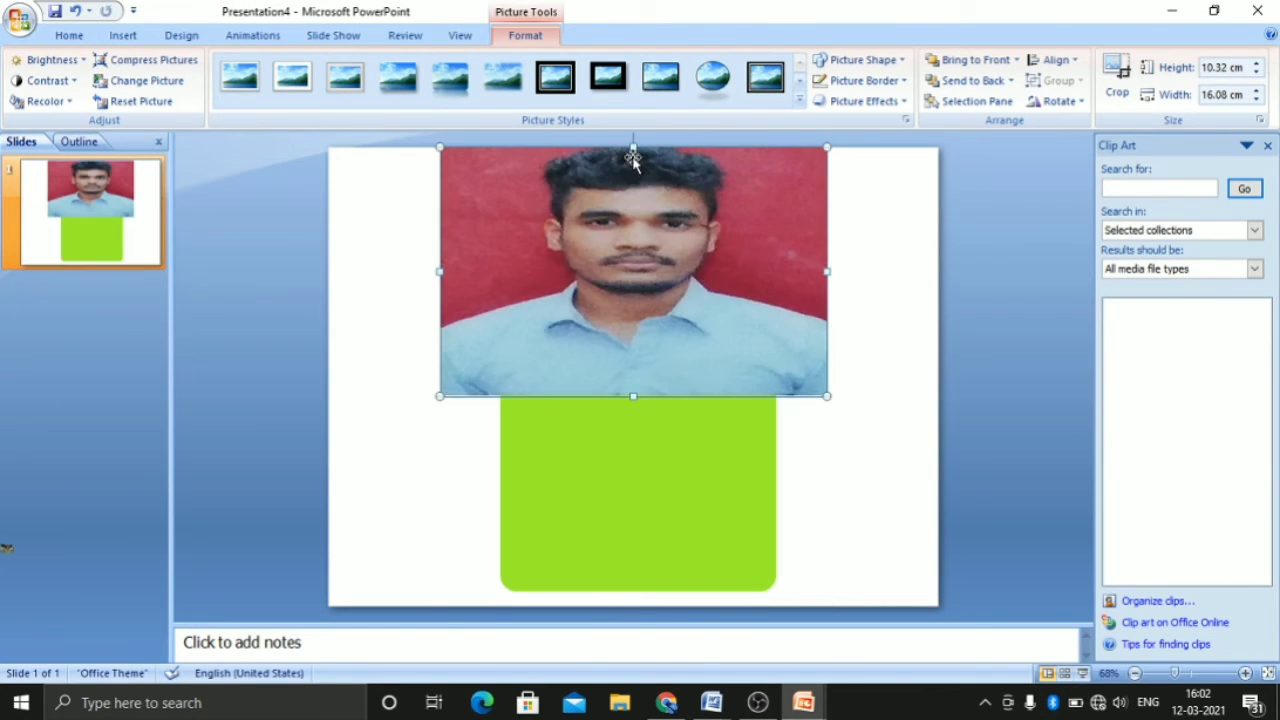
left_click_drag(440, 271, 666, 271)
left_click_drag(746, 148, 746, 247)
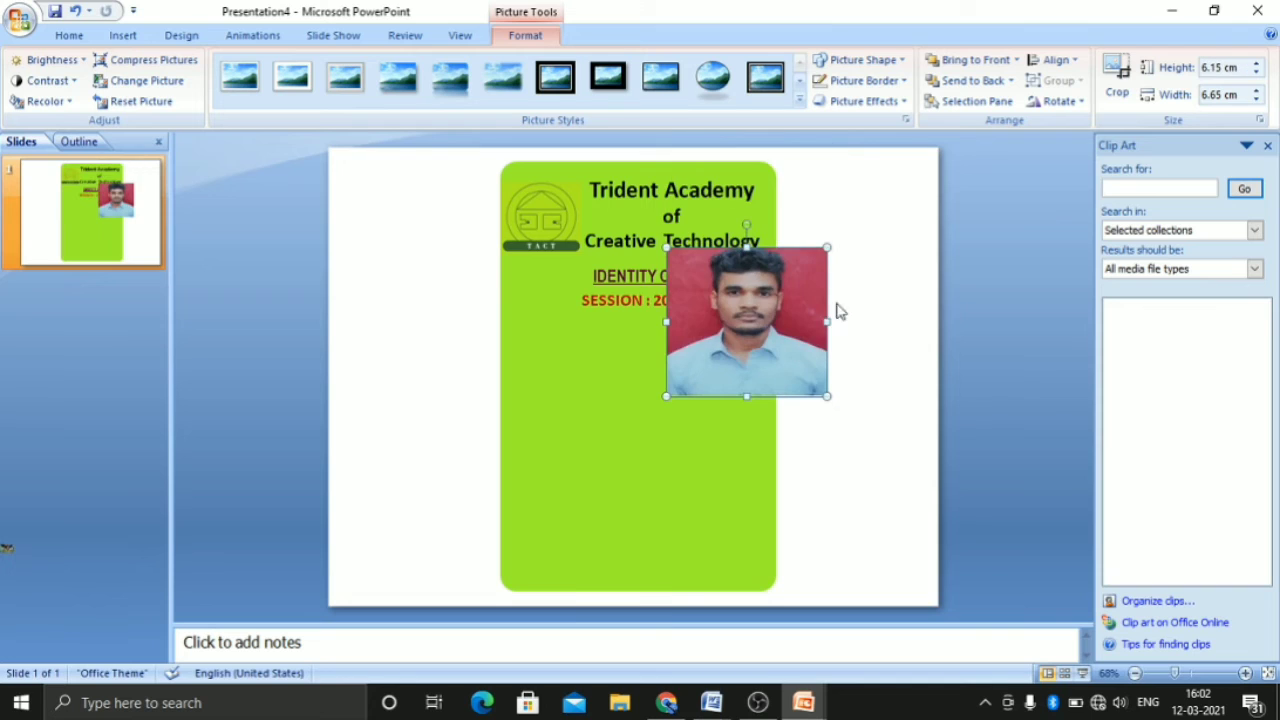
left_click_drag(817, 323, 667, 401)
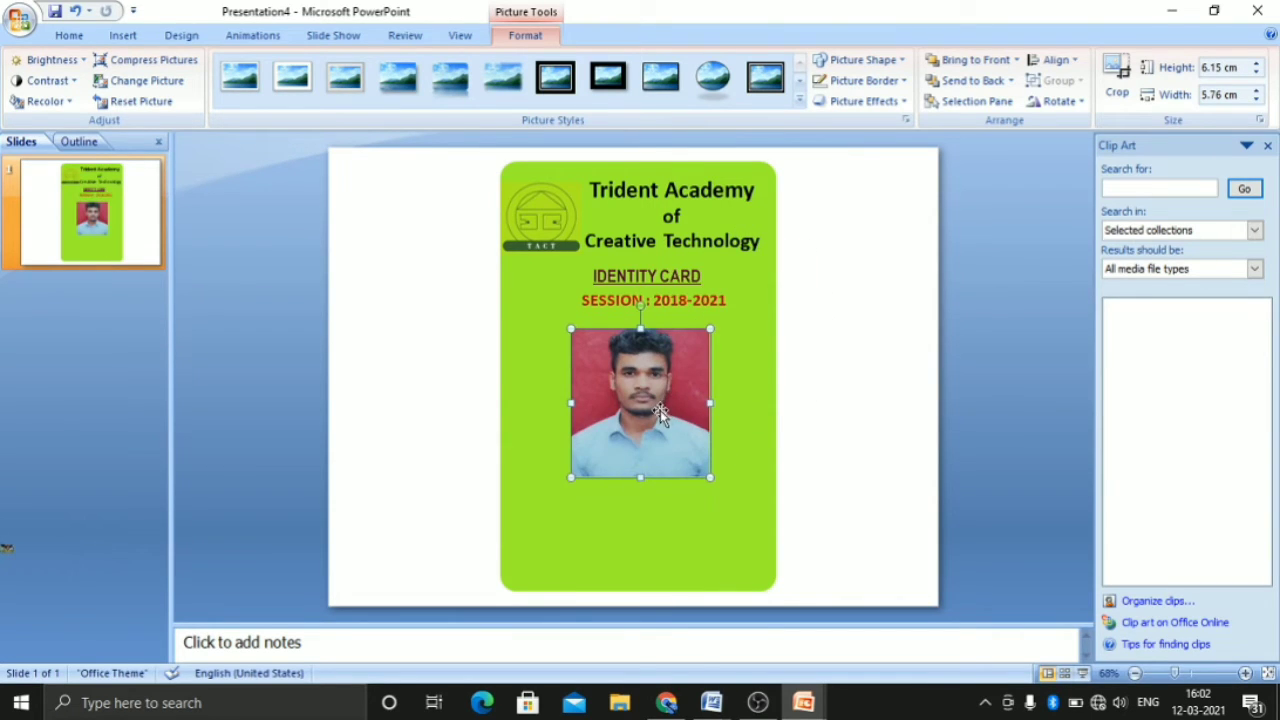
Reduce the portrait to about 5.56 cm high and 4.76 cm wide and centre it just beneath the session line
left_click_drag(570, 403, 600, 403)
left_click_drag(655, 477, 655, 463)
left_click_drag(659, 401, 649, 400)
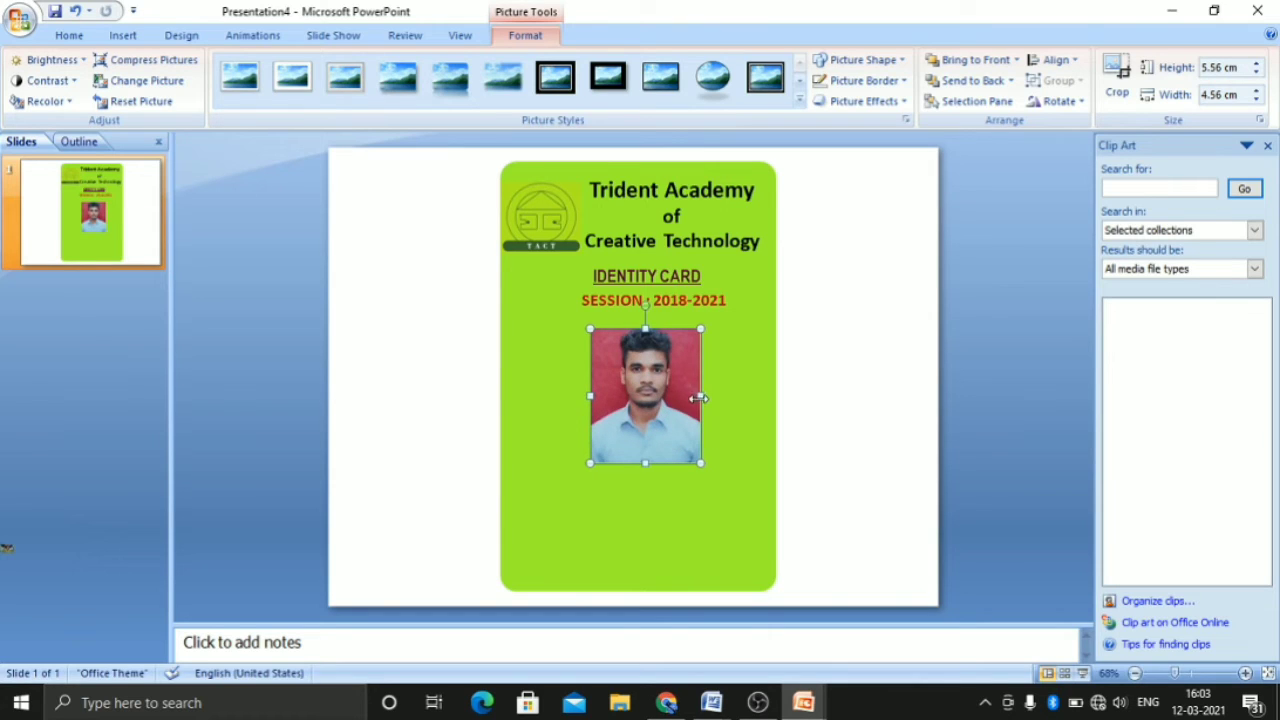
left_click_drag(701, 395, 706, 396)
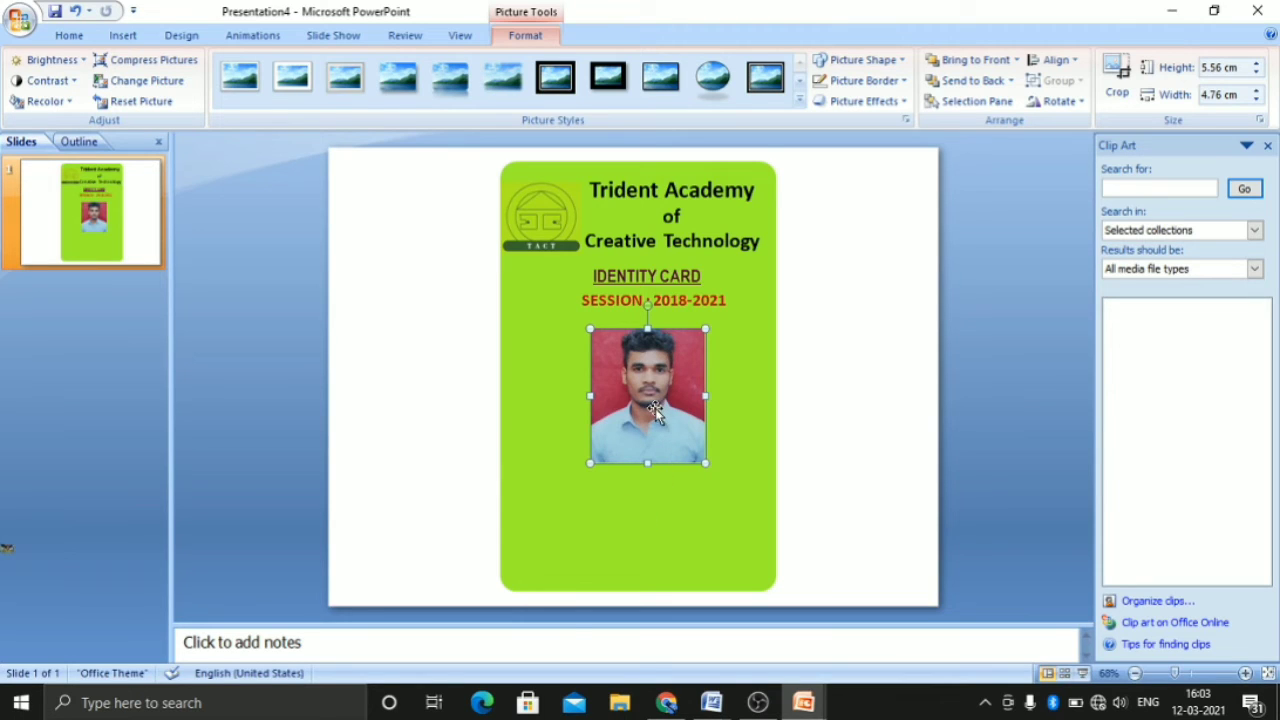
left_click_drag(655, 407, 655, 400)
left_click(734, 408)
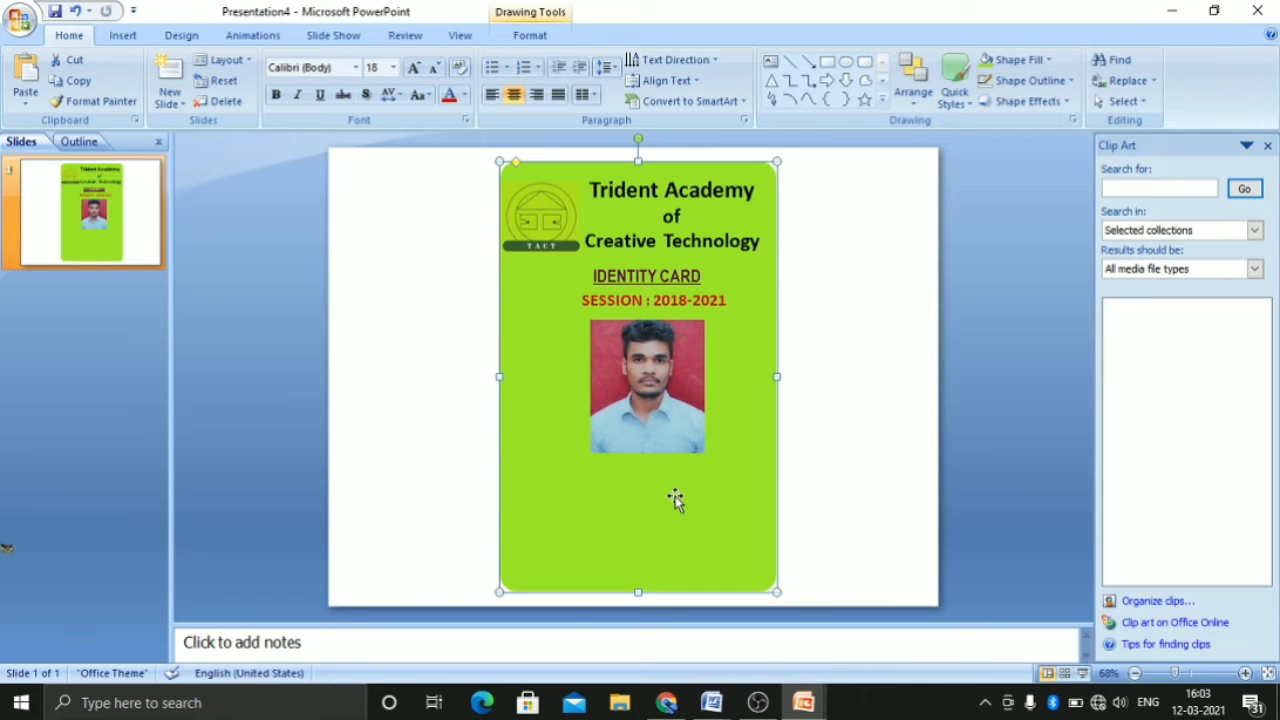
Give the portrait a black outline (Black, Text 1)
left_click(645, 357)
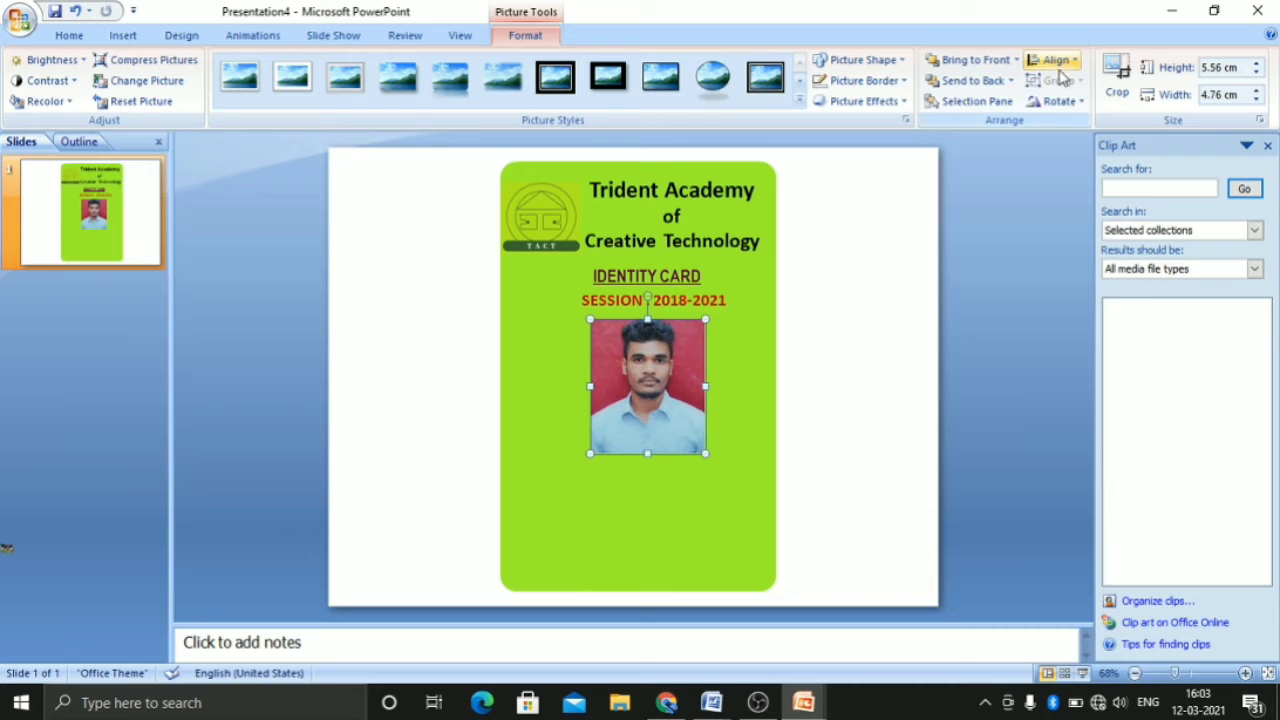
left_click(115, 35)
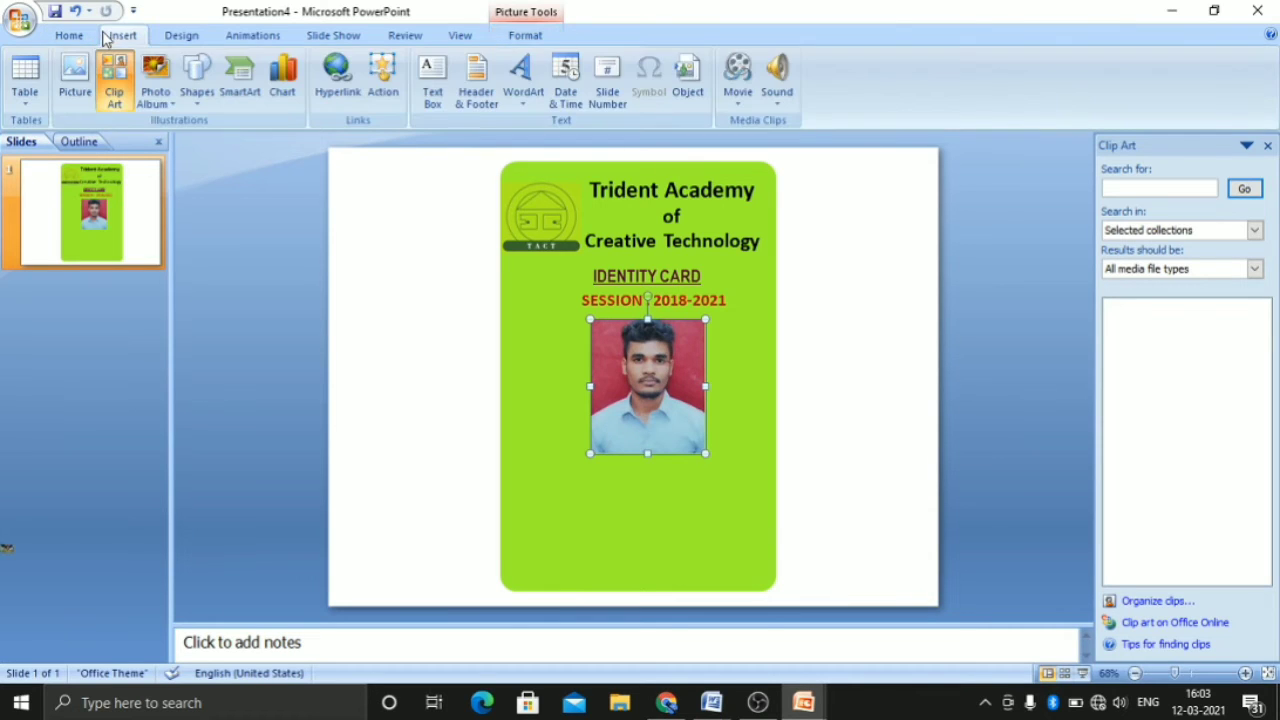
left_click(72, 35)
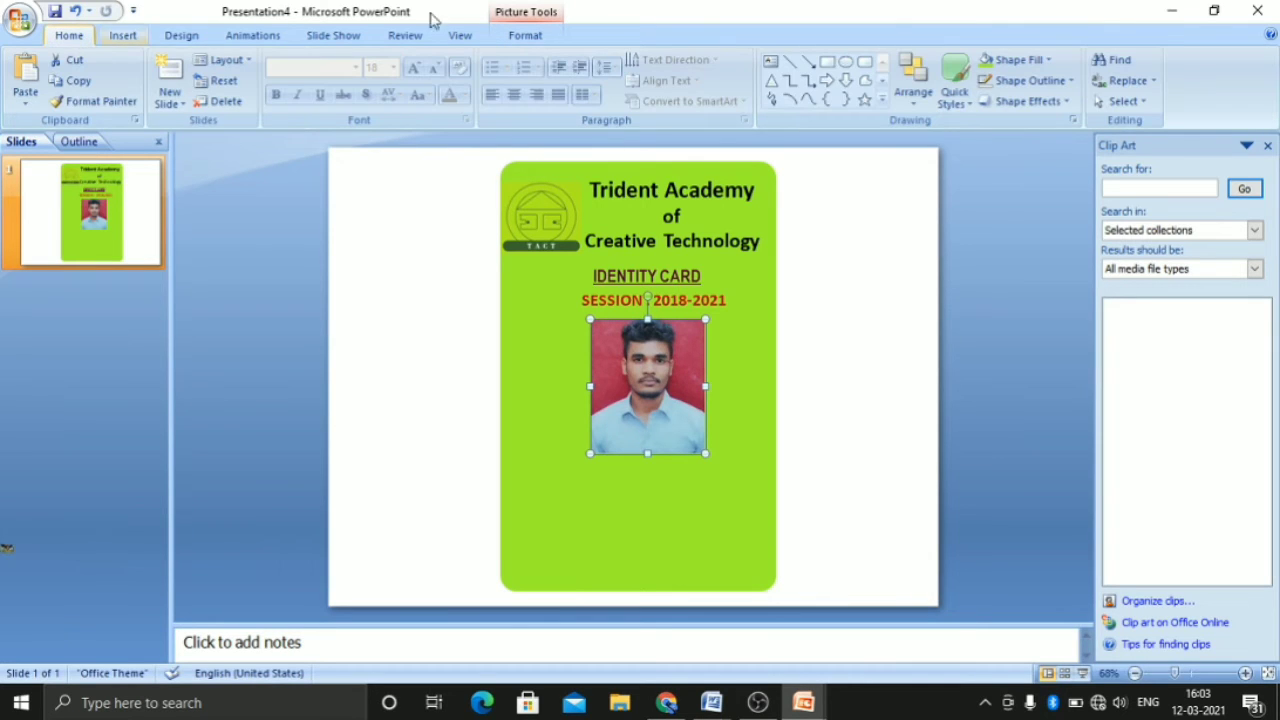
left_click(1060, 80)
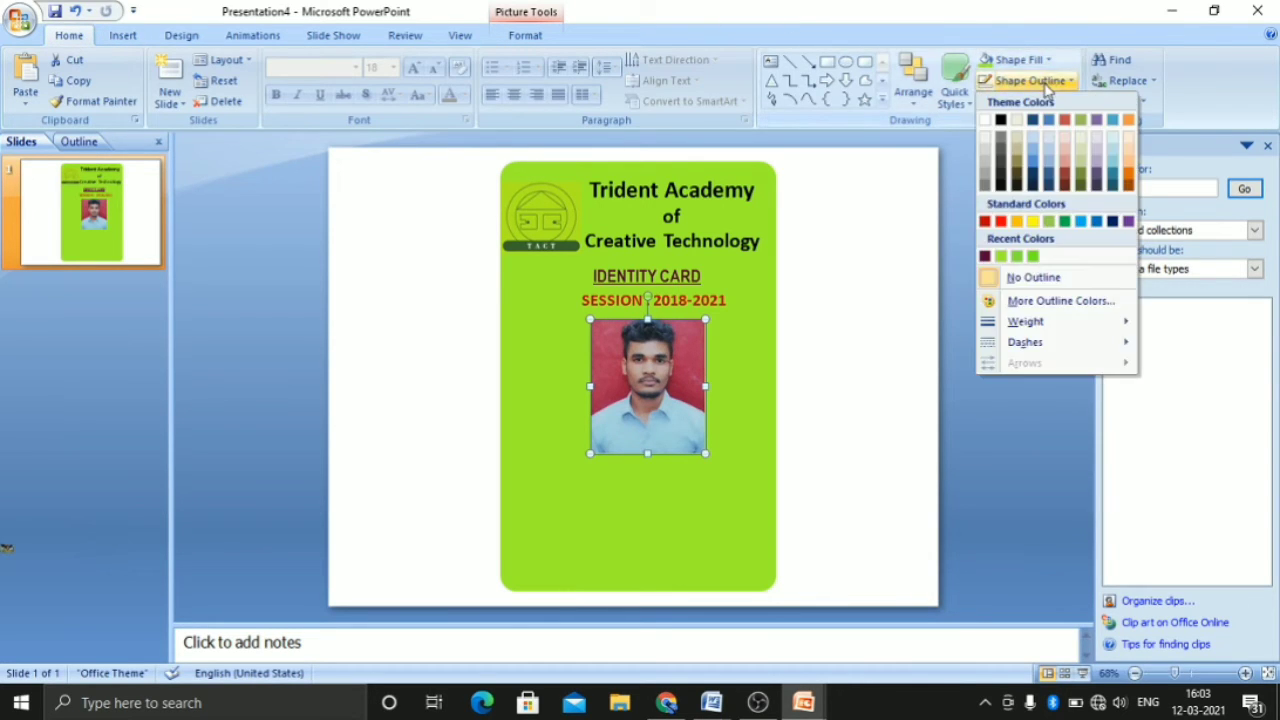
left_click(1003, 121)
left_click(866, 348)
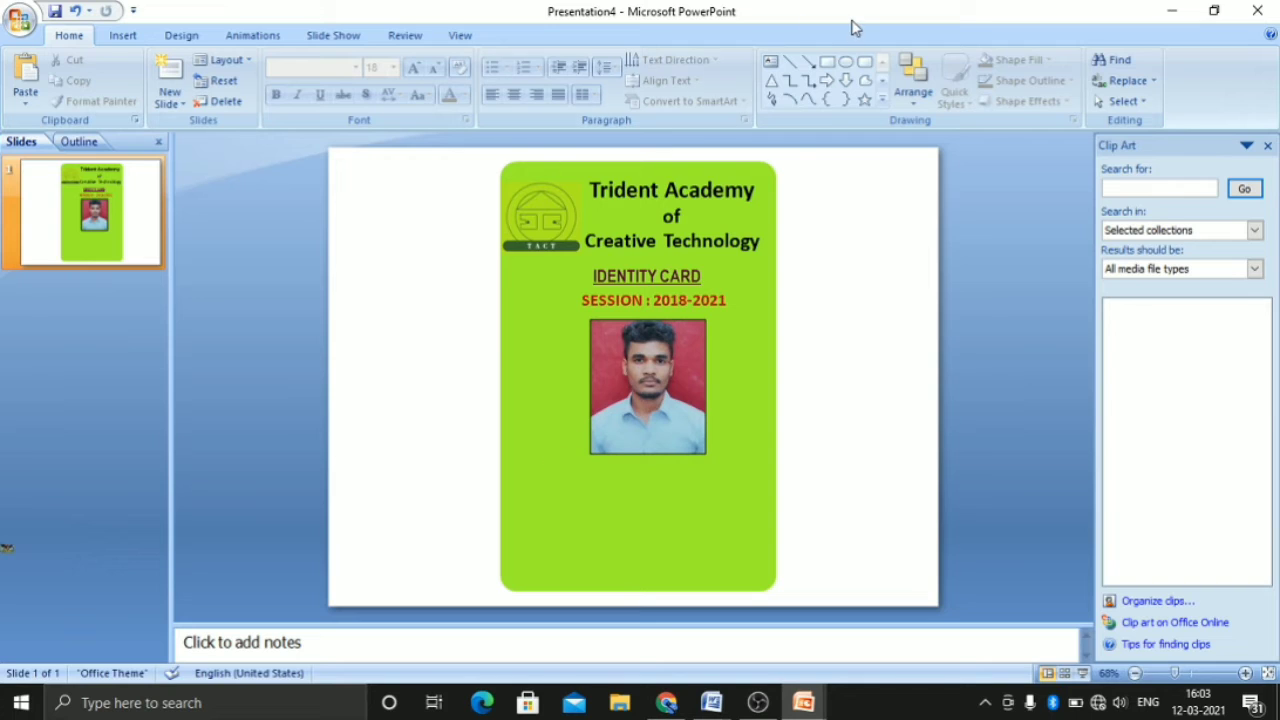
Draw a text box across the card below the portrait and start a Name line with the student's first name in capitals
left_click(770, 61)
mouse_move(524, 477)
left_mouse_down()
mouse_move(774, 577)
mouse_move(760, 581)
left_mouse_up()
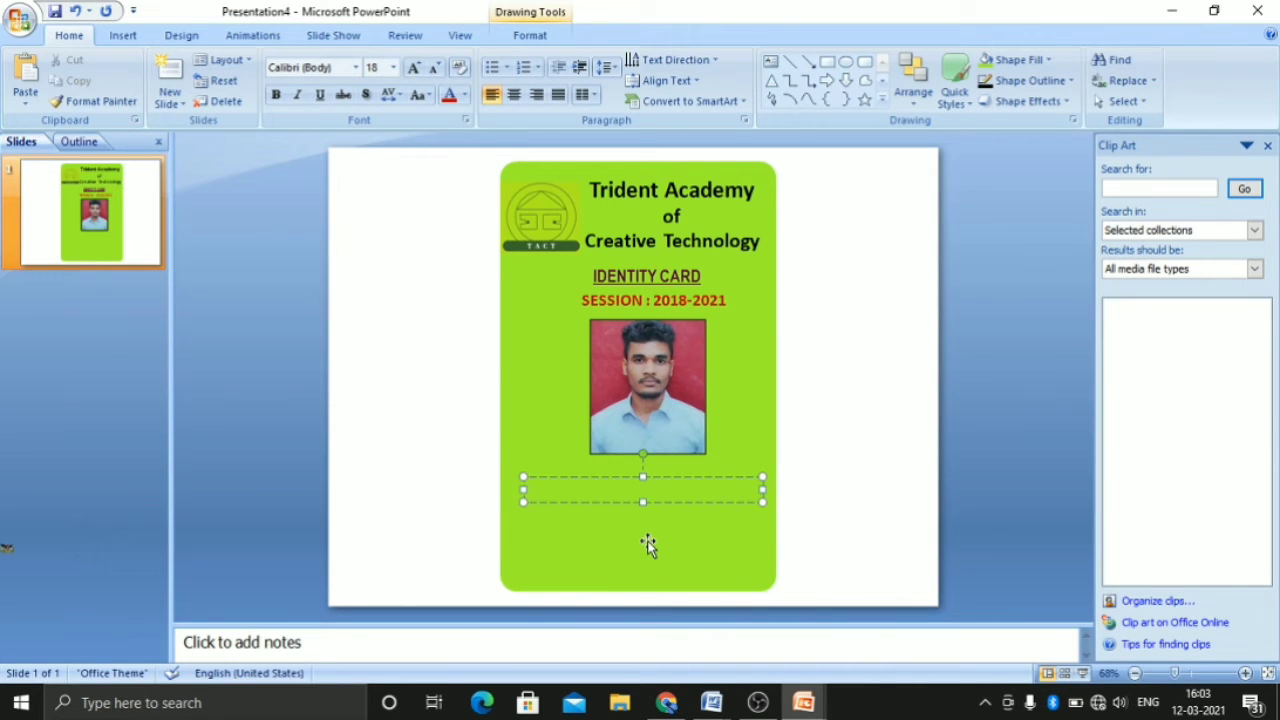
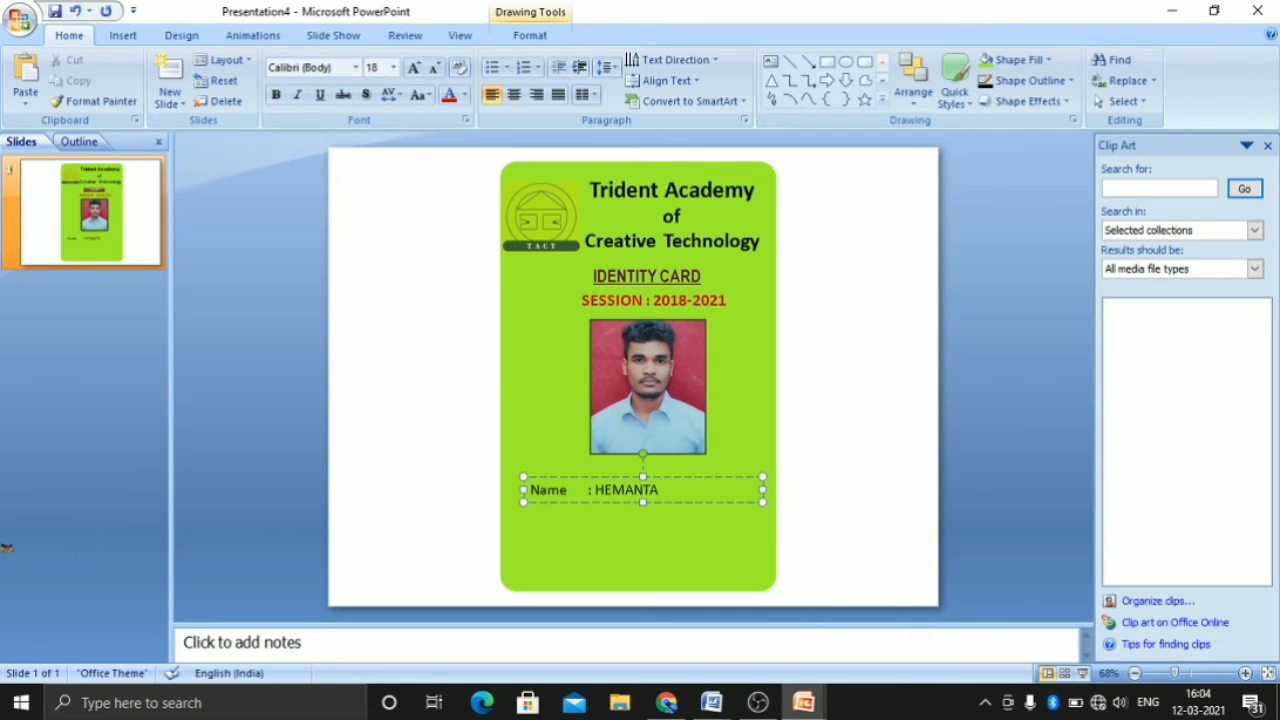
Retype the student's first name in title case and add the middle name and the surname's initial
key("BackSpace")
key("BackSpace")
key("BackSpace")
key("BackSpace")
key("BackSpace")
key("BackSpace")
key("BackSpace")
key("BackSpace")
key("BackSpace")
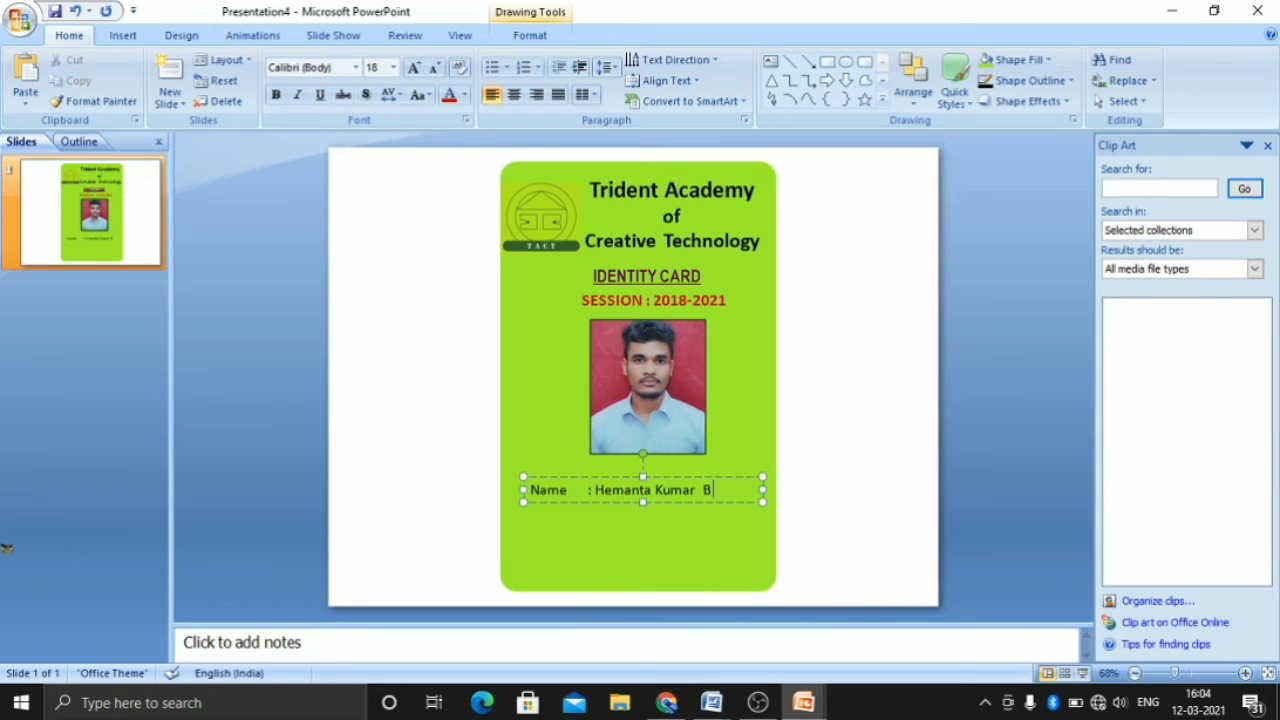
Complete the student's surname in title case, remove the extra space before it, and start a new line
key("BackSpace")
key("BackSpace")
key("BackSpace")
key("BackSpace")
type("arik")
key("Left")
key("Left")
key("Left")
key("Left")
key("BackSpace")
key("Right")
key("Right")
key("Right")
key("Right")
key("Return")
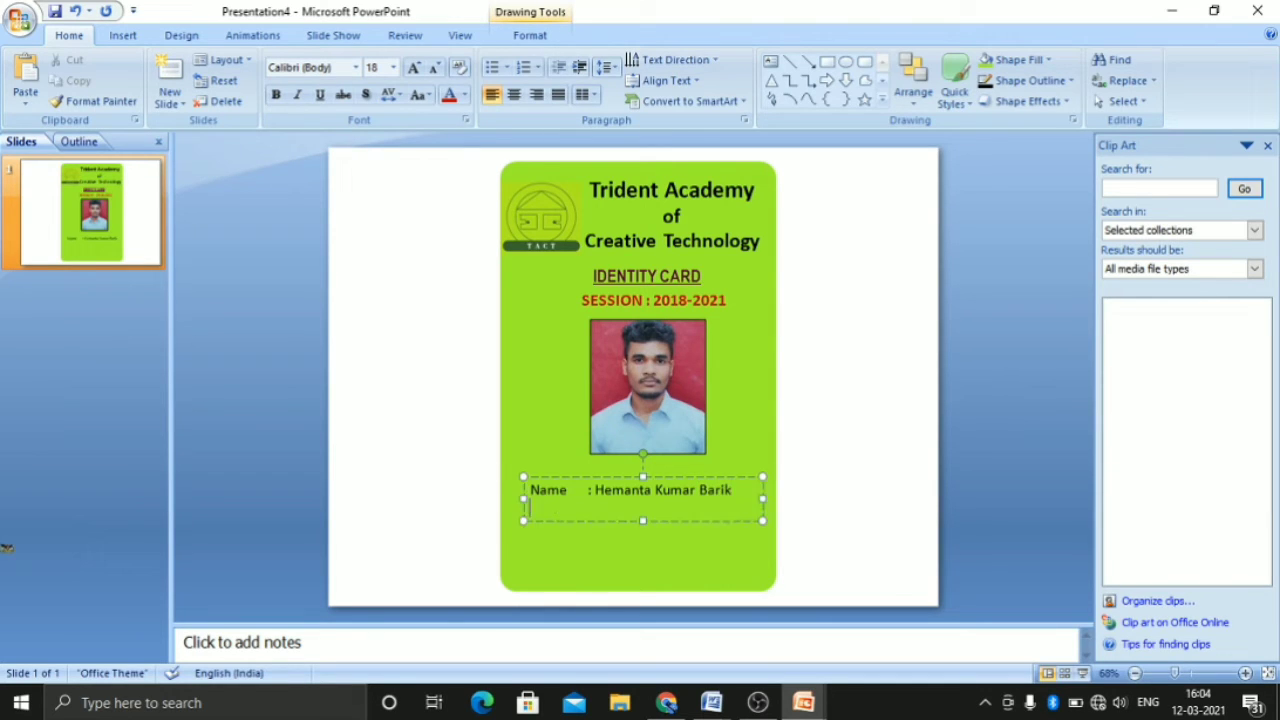
Add a Course line with the value MCA below the Name line, followed by a new line
type("Course     : MCA")
key("Return")
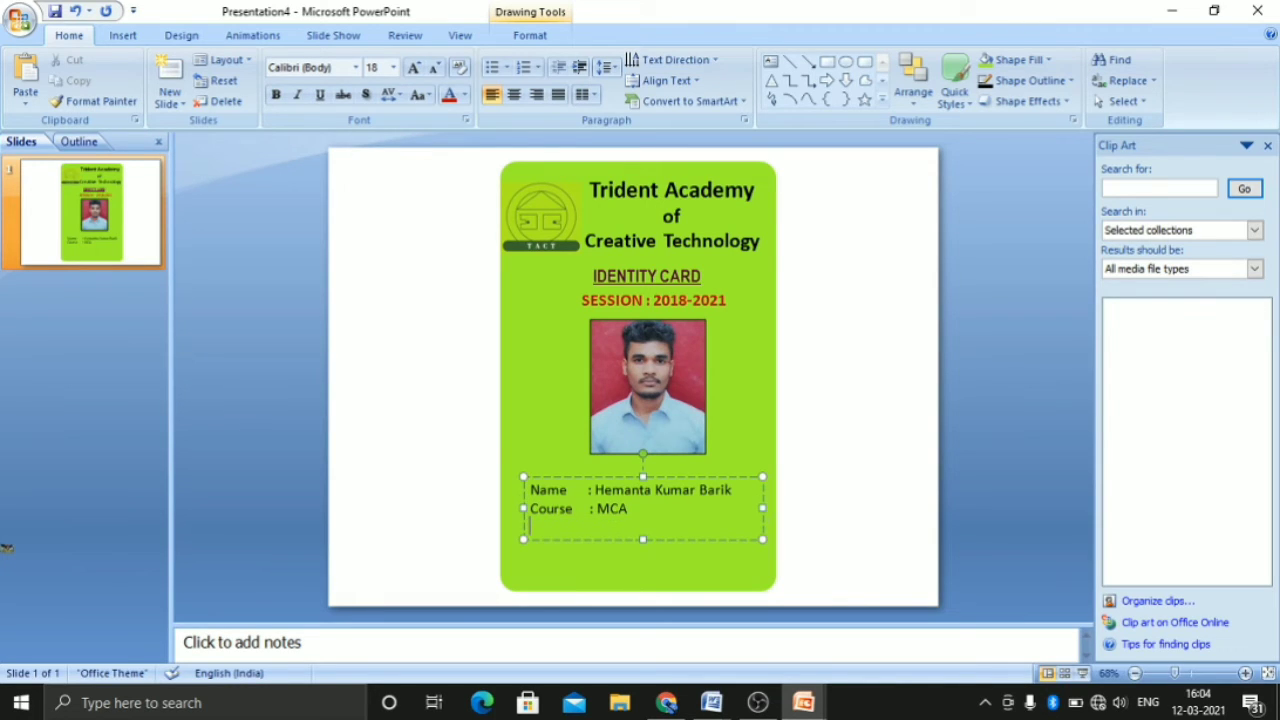
Add a Regd.no. line with the student's registration number and align the Name line's colon with the lines below
type("Regd.no. :")
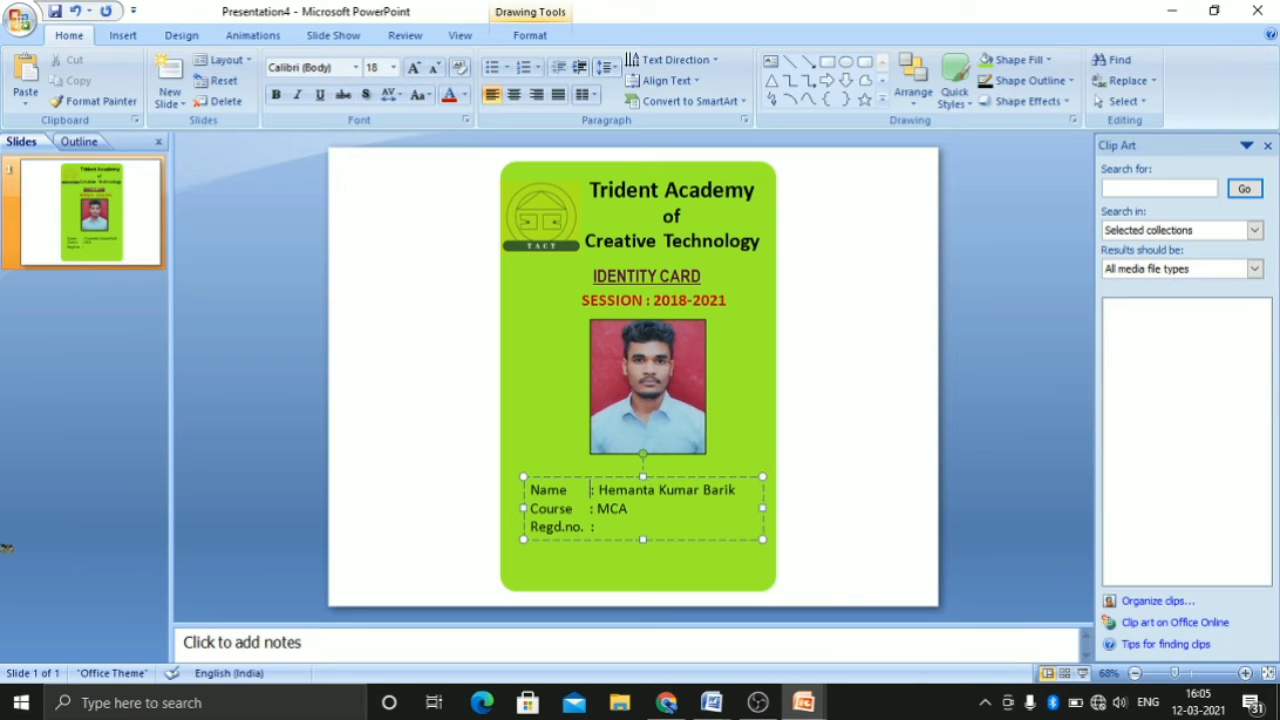
key("Down")
key("Down")
Move the student details text box and the portrait slightly up to tighten the spacing on the card
left_click_drag(643, 474, 642, 456)
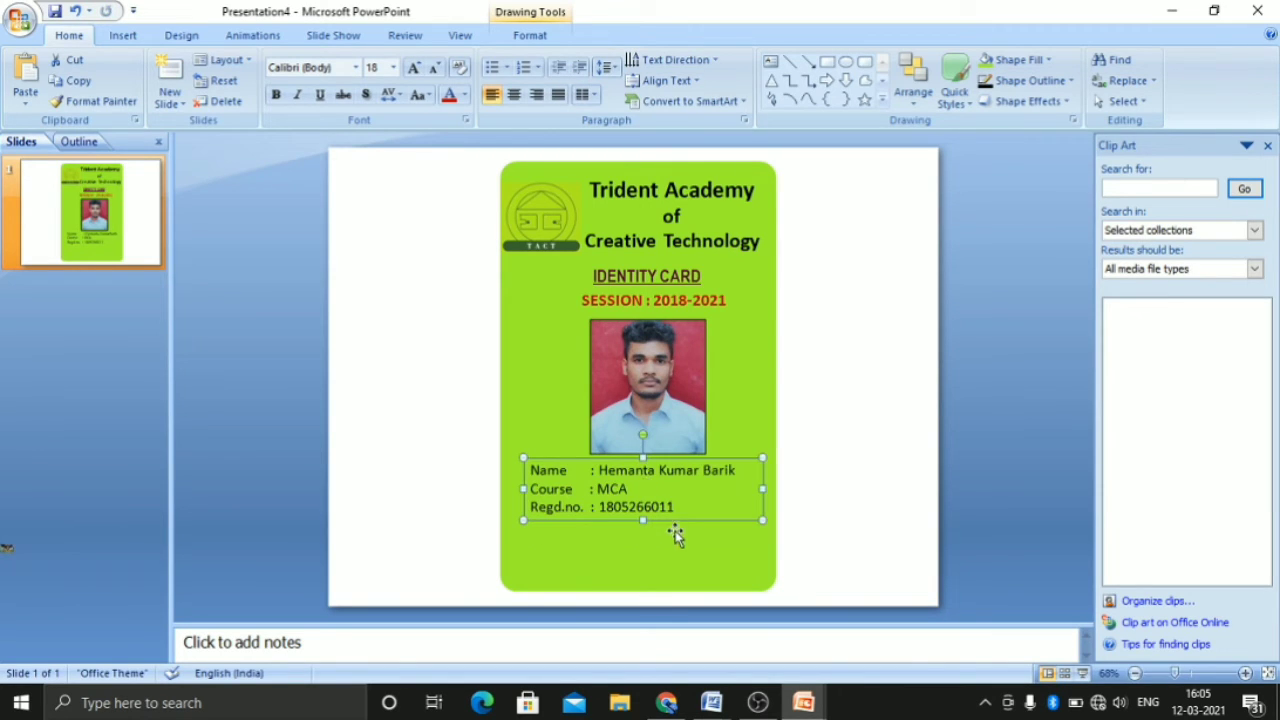
left_click(665, 406)
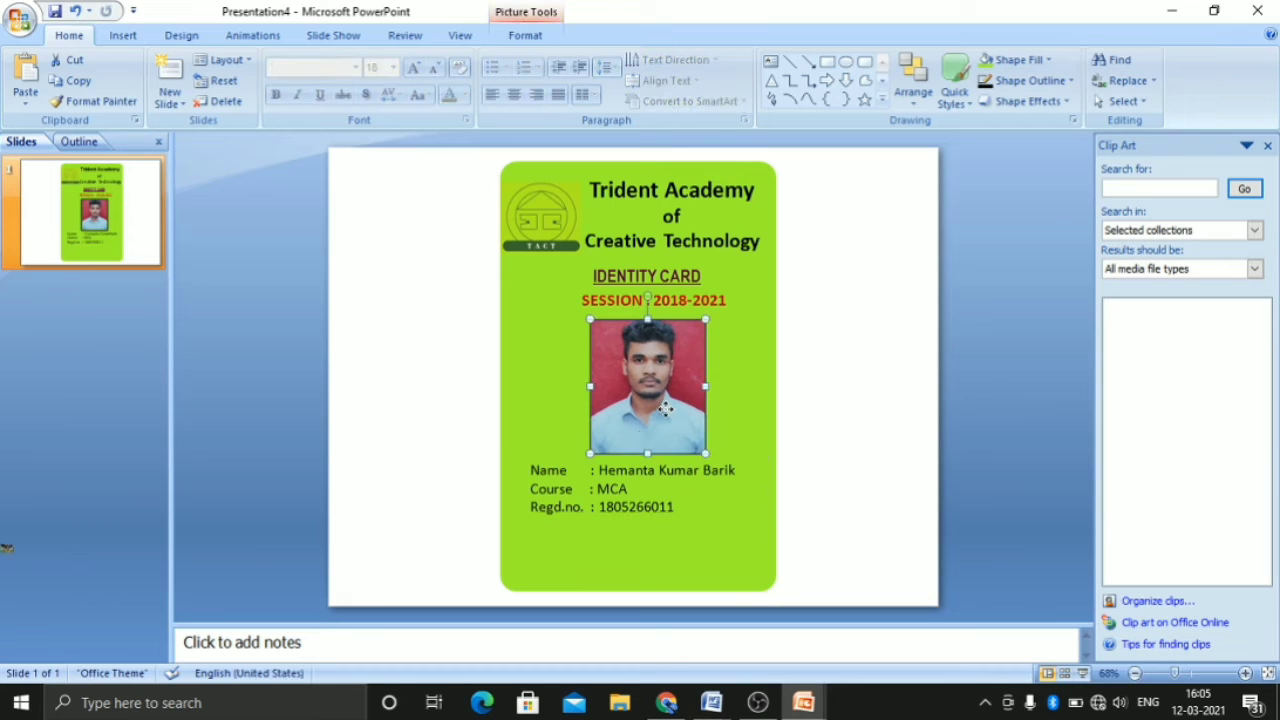
left_click(643, 485)
left_click(643, 456)
left_click_drag(643, 456, 643, 451)
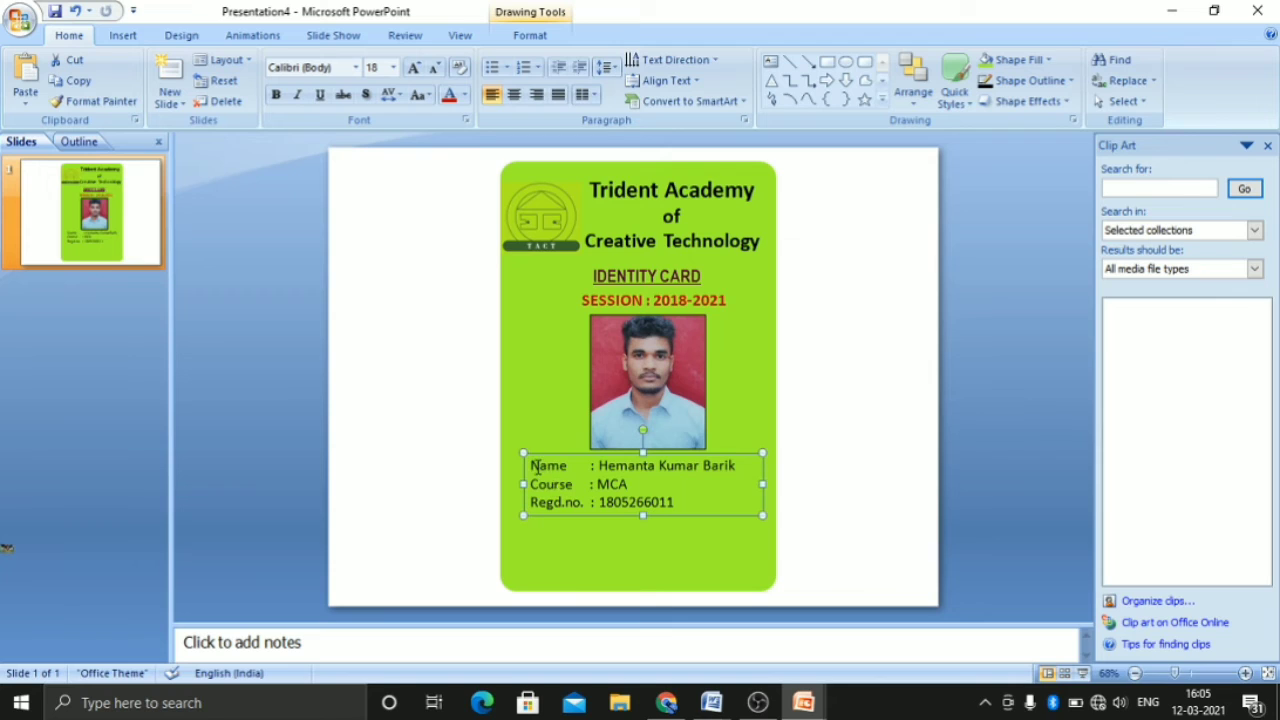
Make the Name, Course and Regd.no. lines of the student details bold
left_click_drag(532, 466, 650, 510)
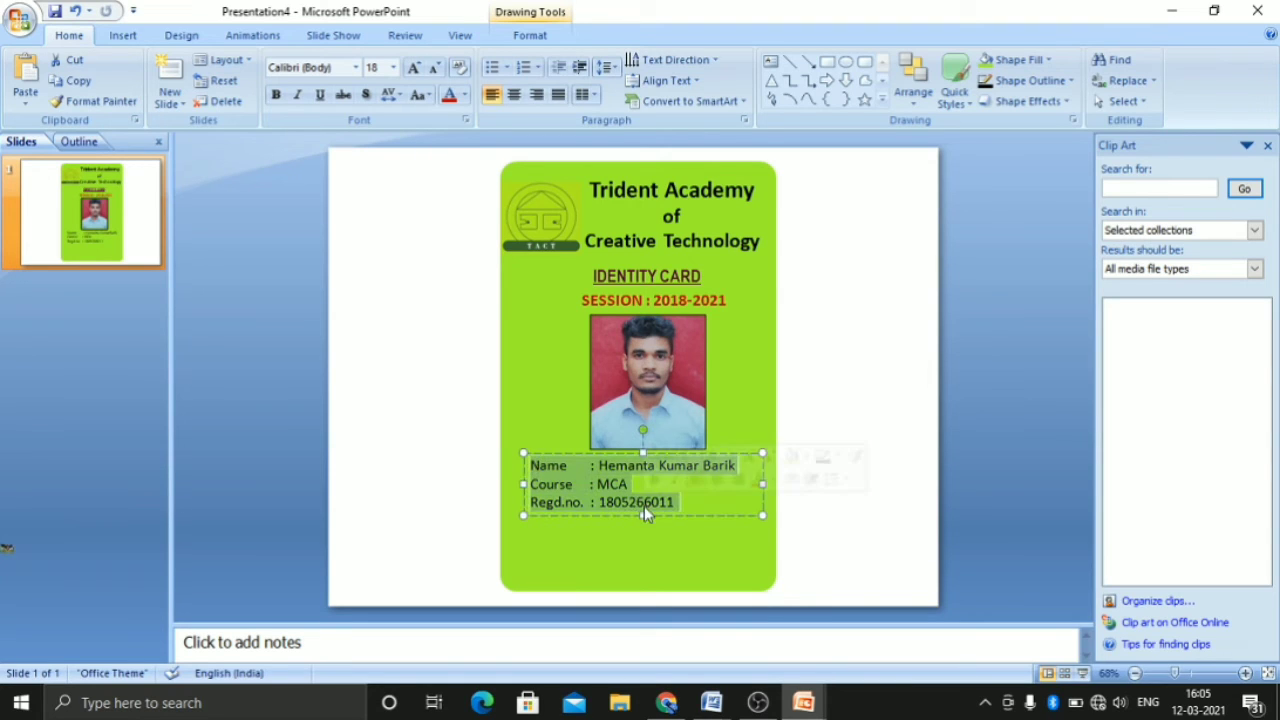
left_click(656, 480)
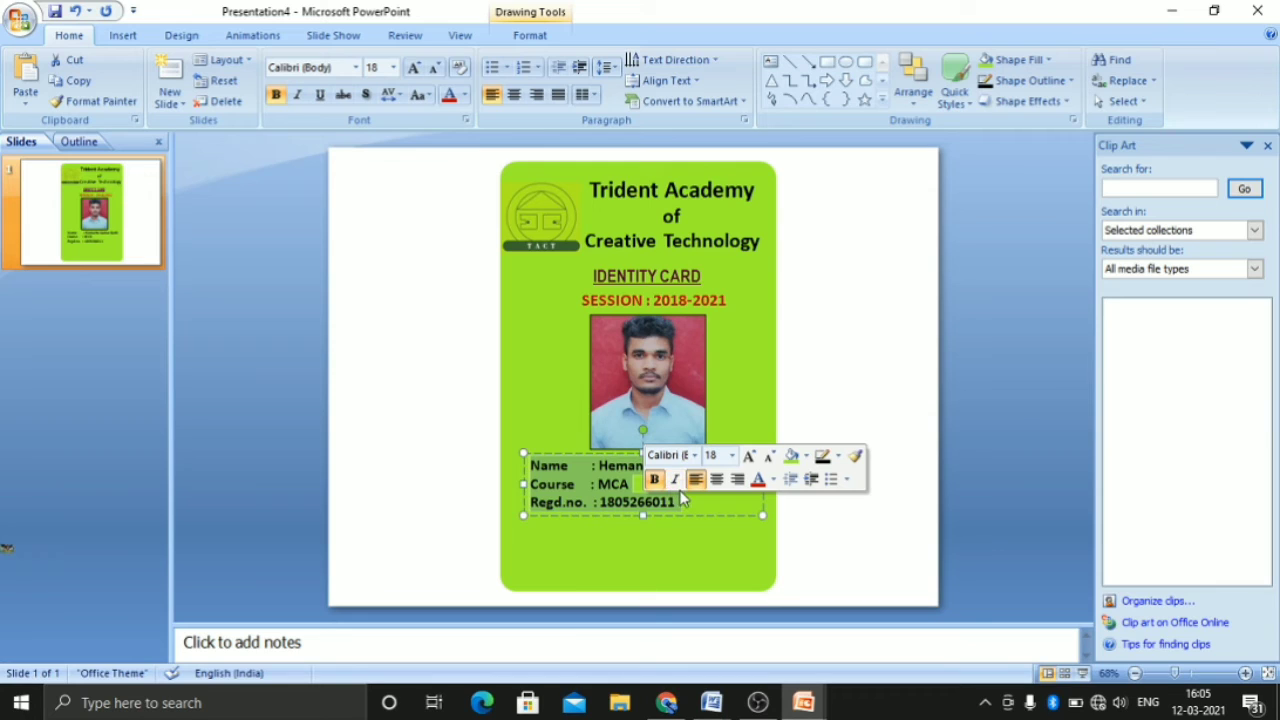
left_click(636, 530)
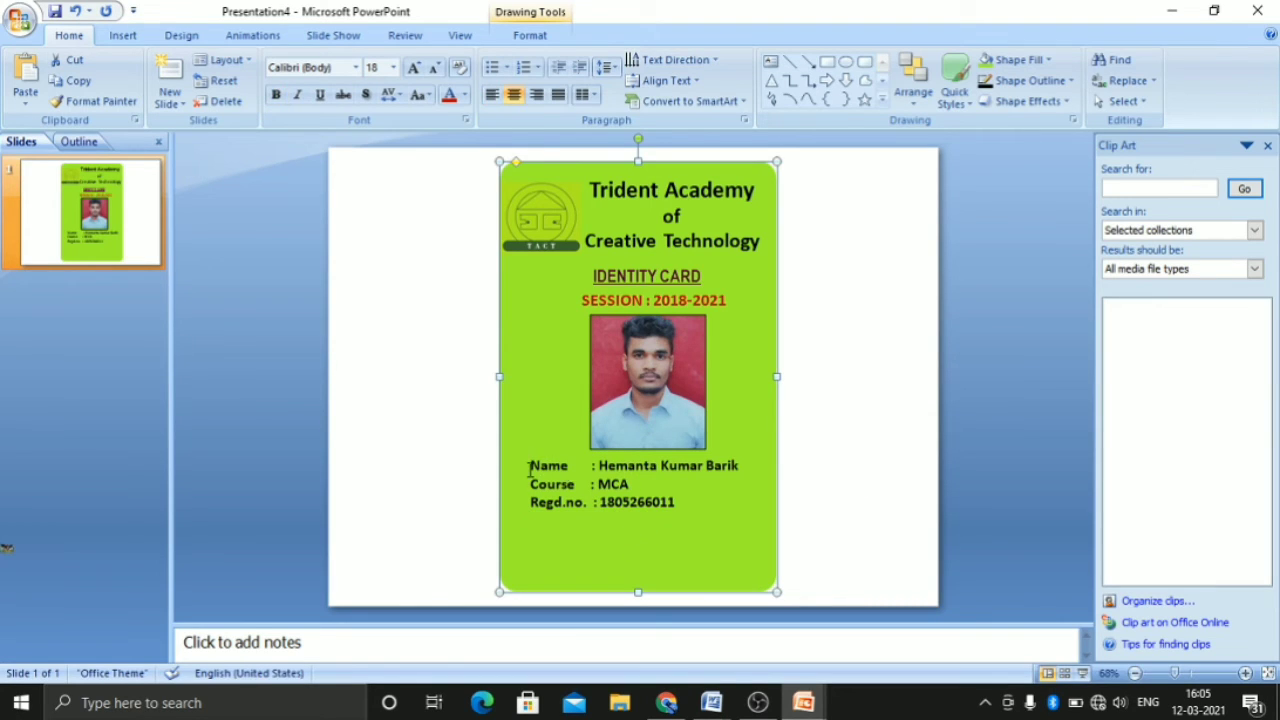
Colour the Name and Course labels in the student details red
left_click_drag(534, 468, 566, 473)
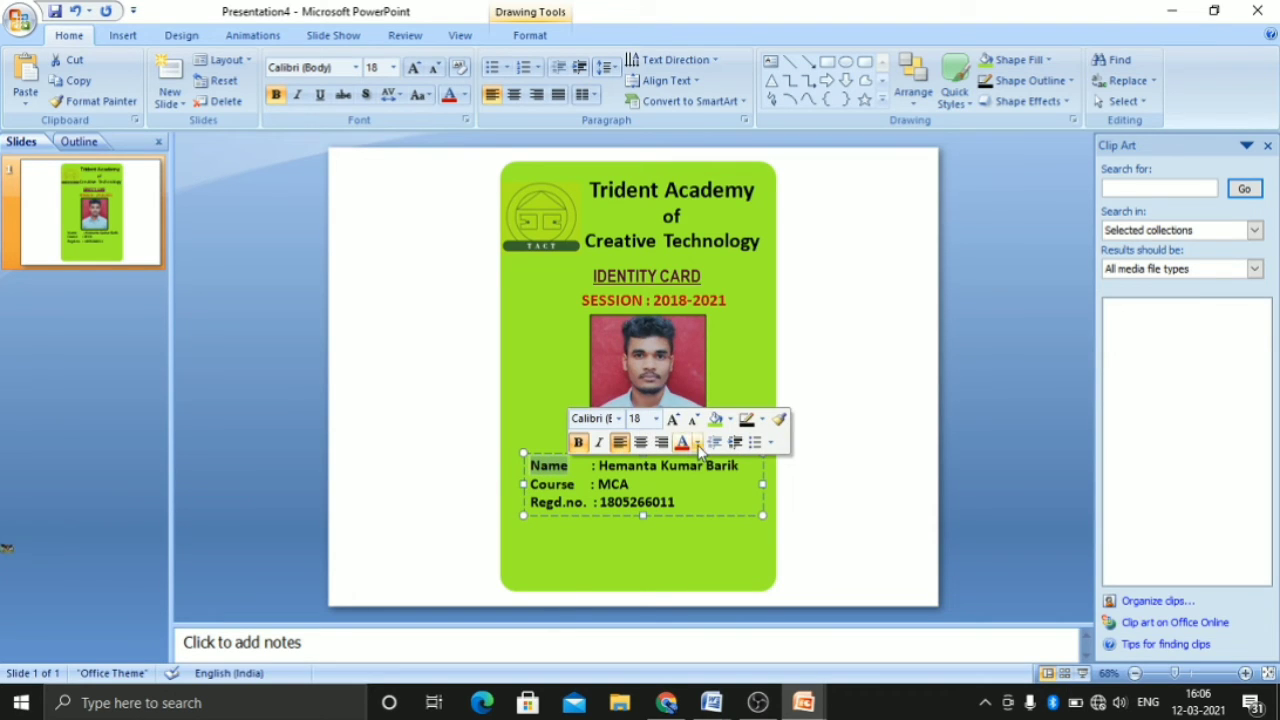
left_click(683, 443)
left_click(533, 489)
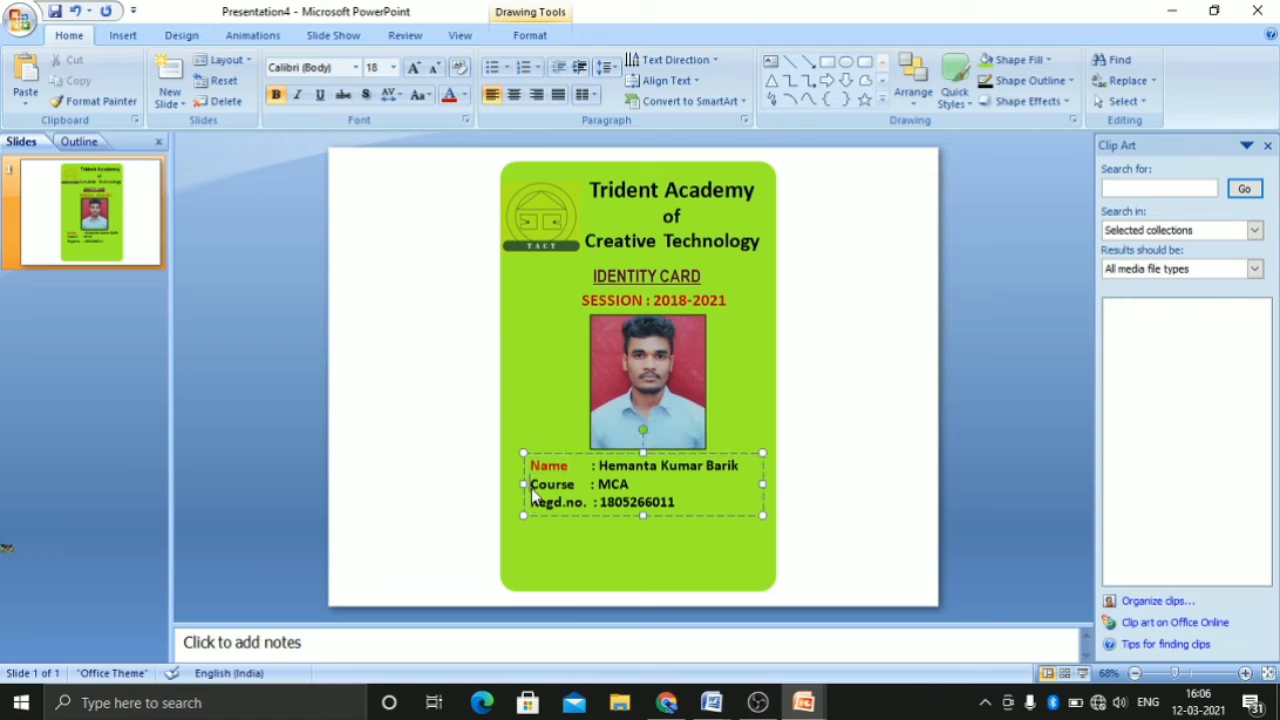
left_click_drag(531, 485, 580, 484)
left_click(692, 457)
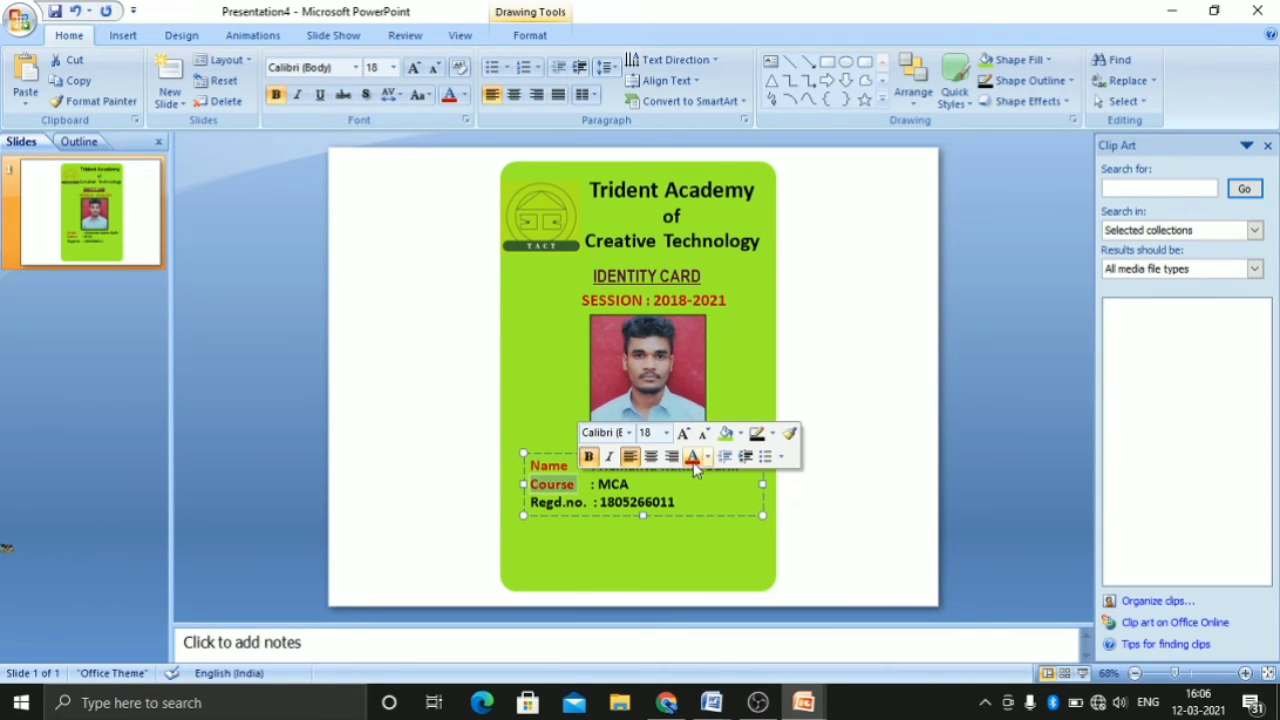
left_click(601, 529)
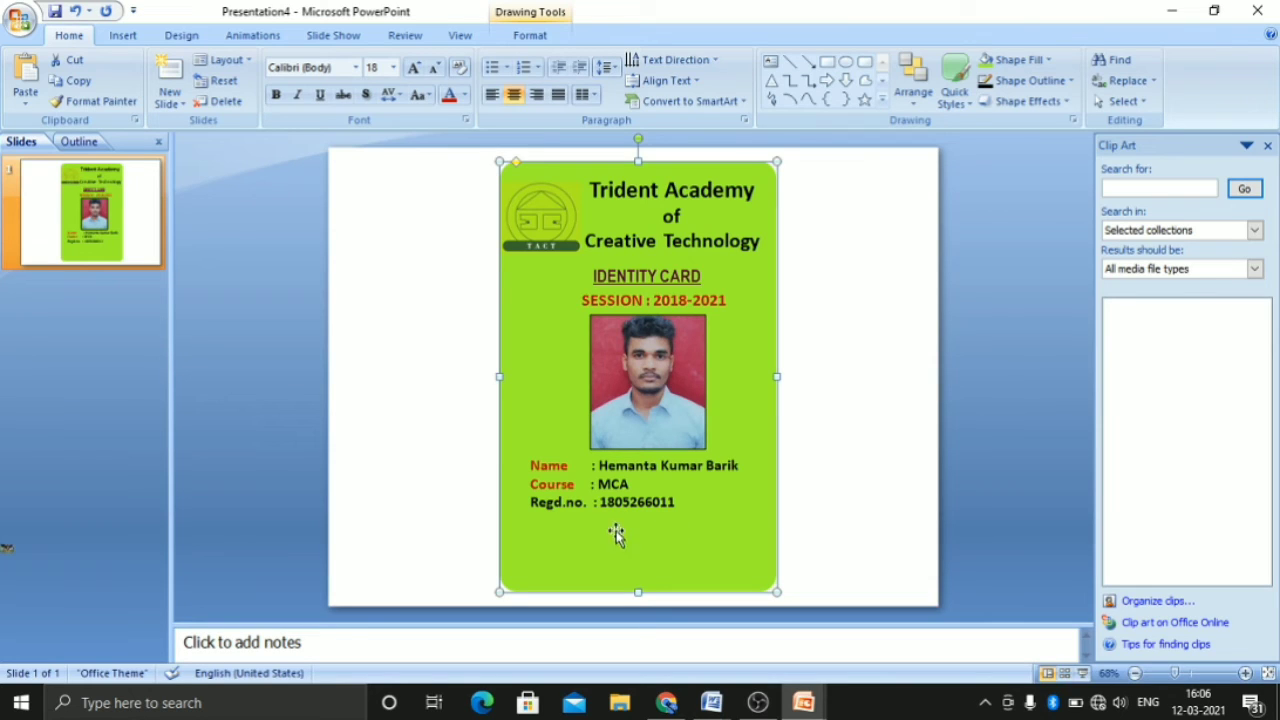
Try an extra space before the colons of the Course and Name lines and remove both spaces again
left_click(589, 489)
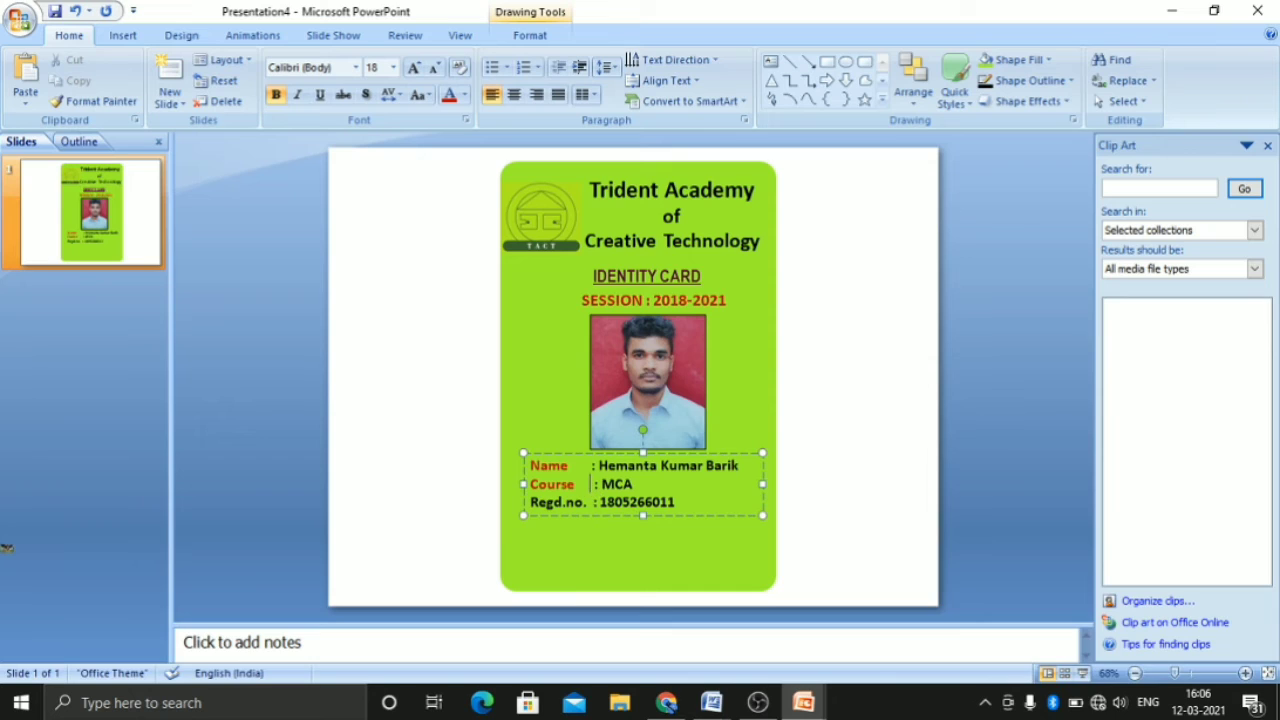
key("Up")
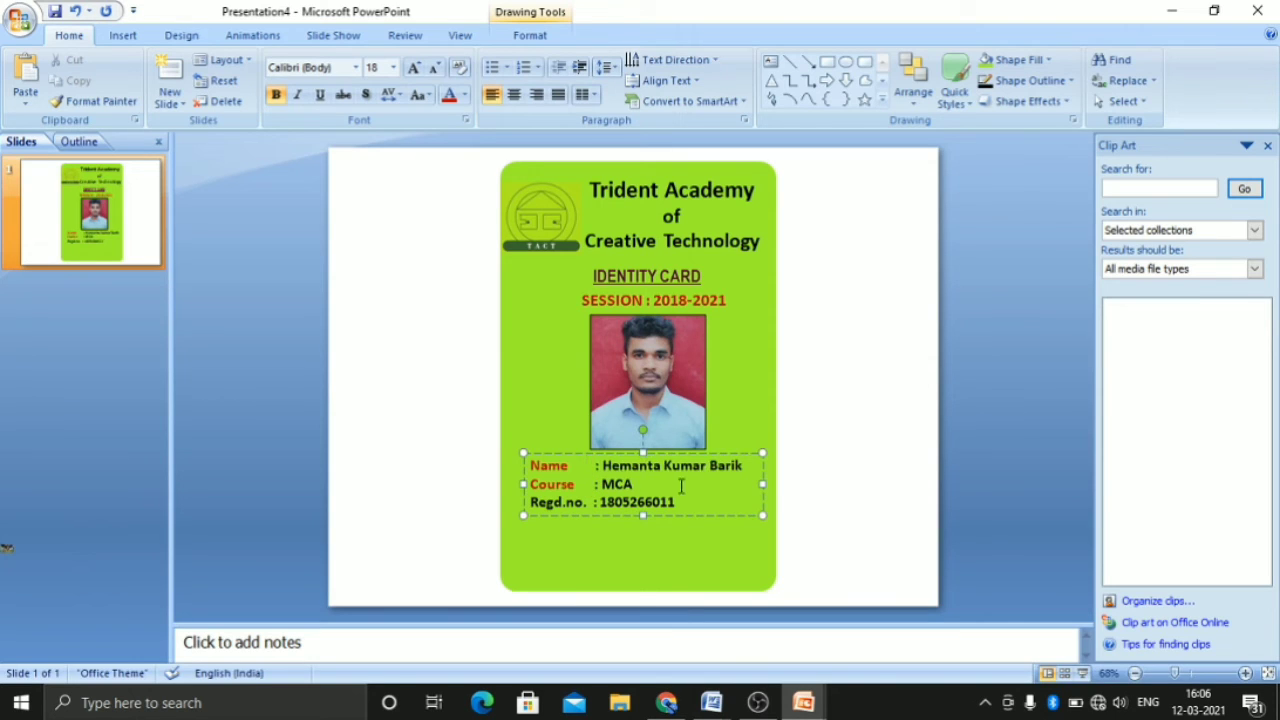
left_click(752, 541)
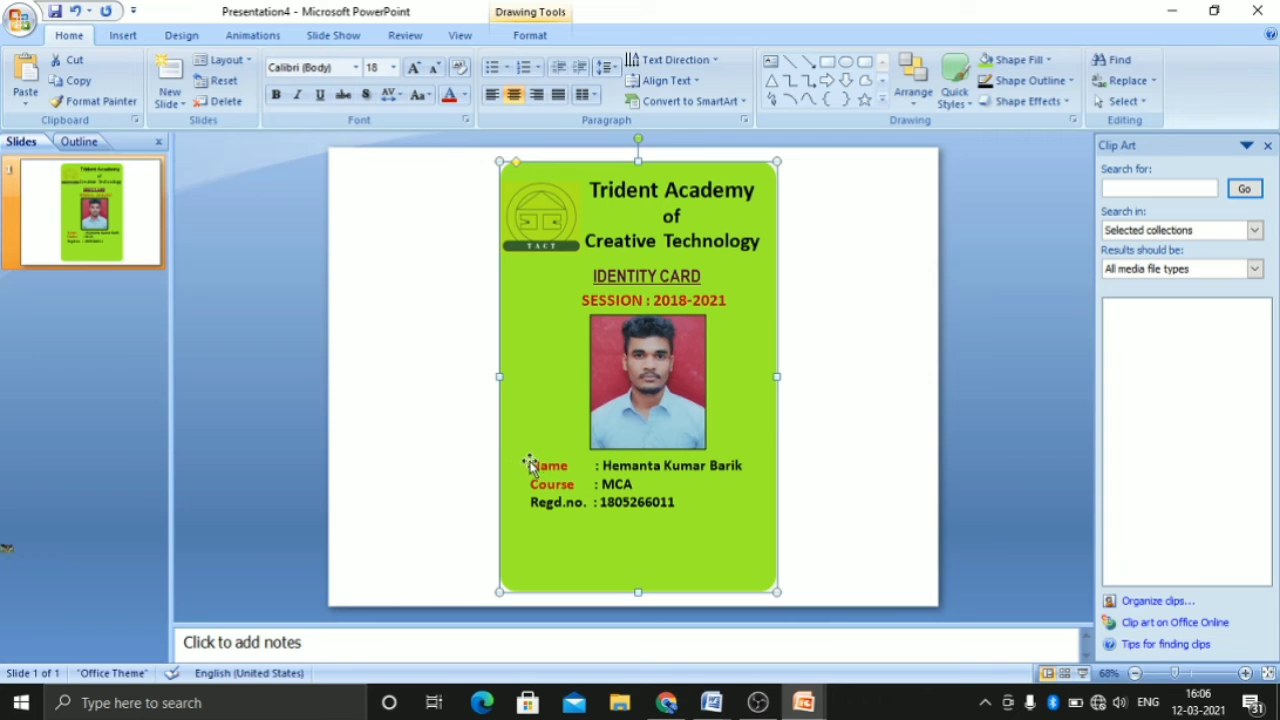
left_click(594, 473)
key("BackSpace")
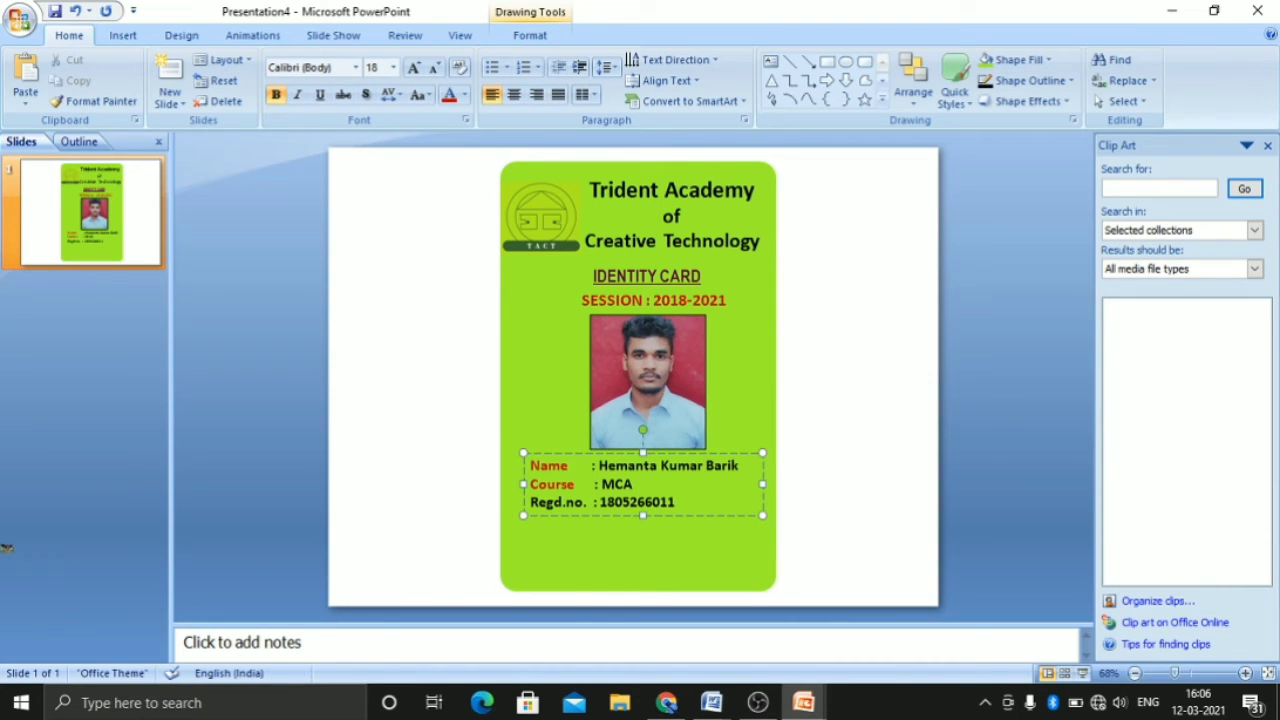
key("BackSpace")
Try the student details text at font size 20 and return it to 18
left_click_drag(529, 465, 676, 505)
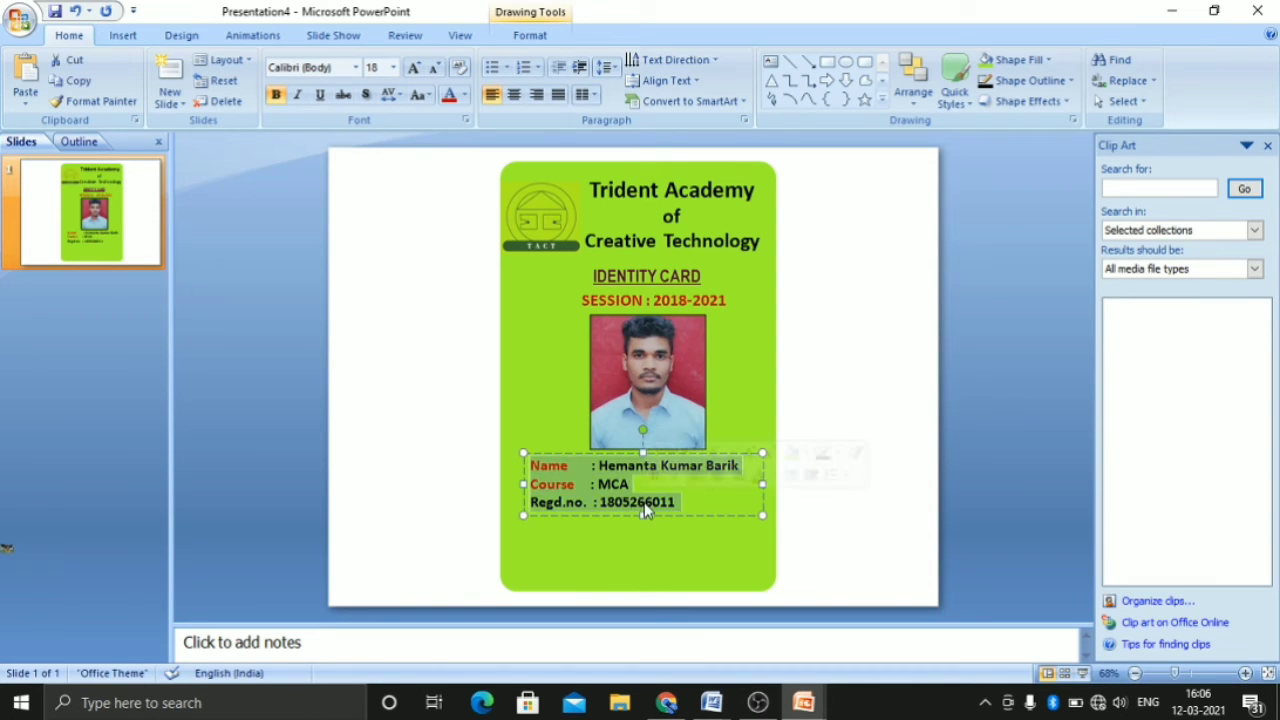
left_click(750, 454)
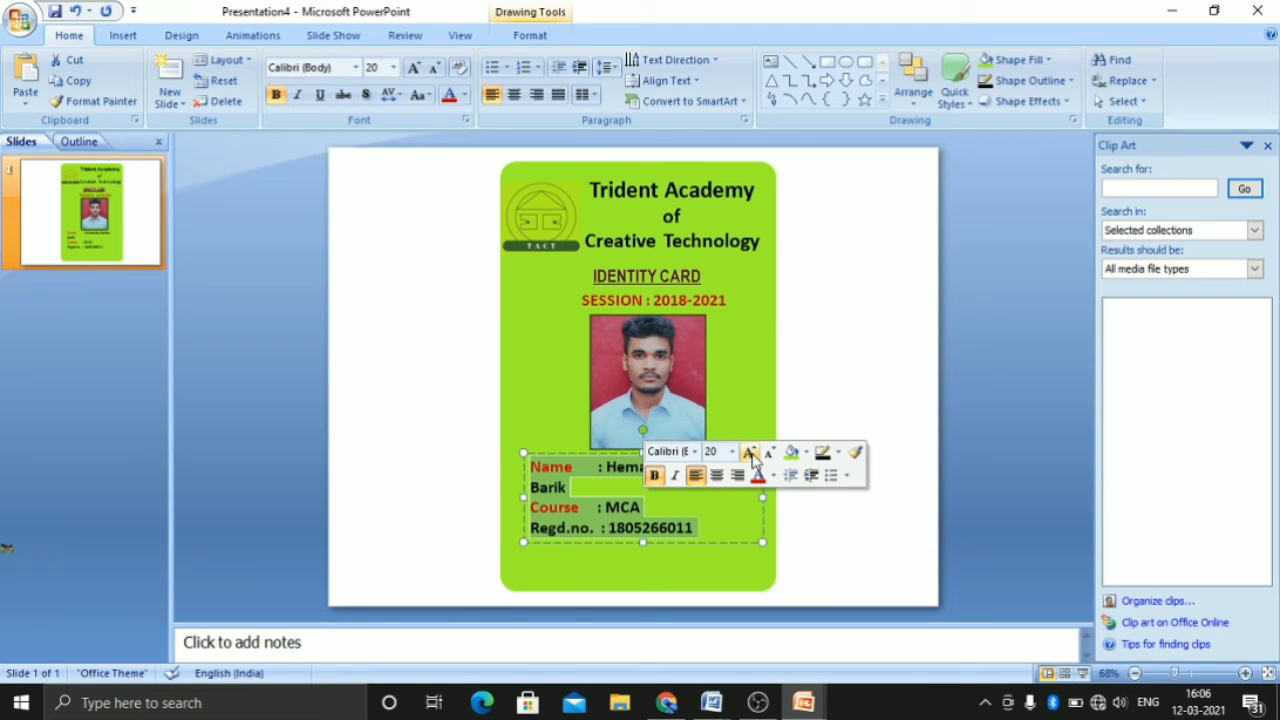
left_click(768, 453)
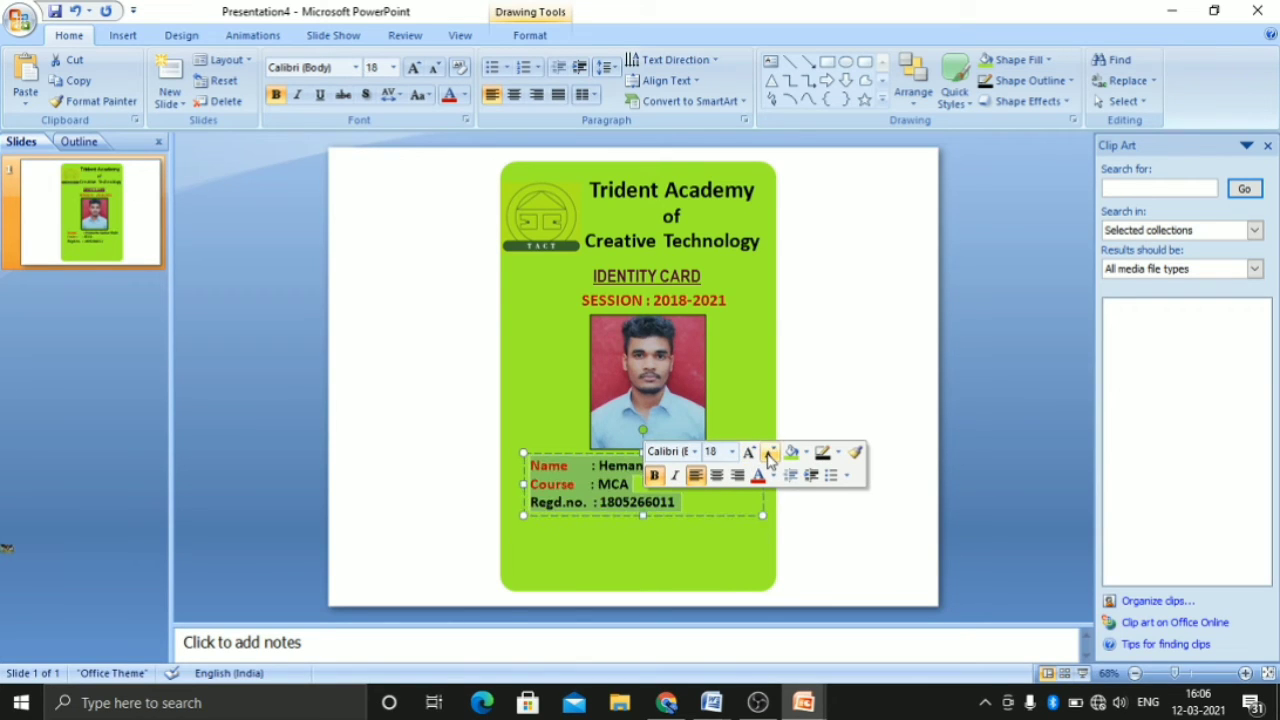
left_click(715, 558)
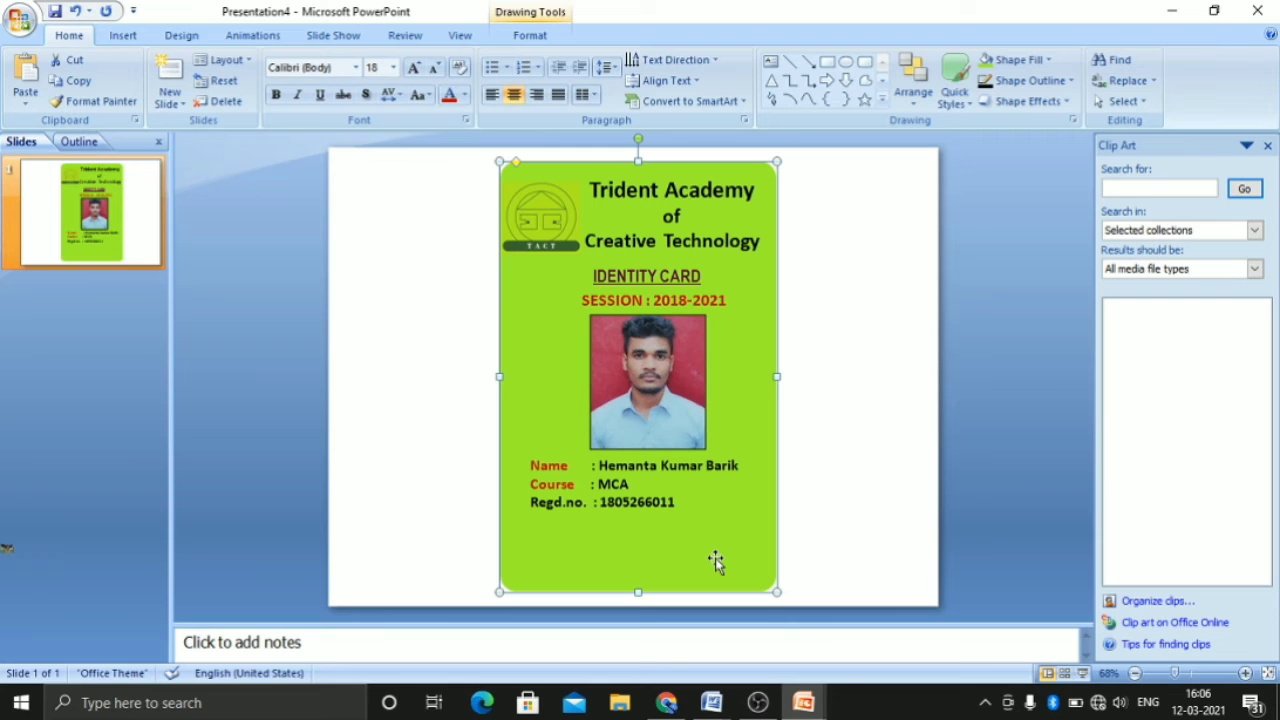
Draw a rounded rectangle across the card's full width, covering the empty area below the Regd.no. line
left_click(815, 517)
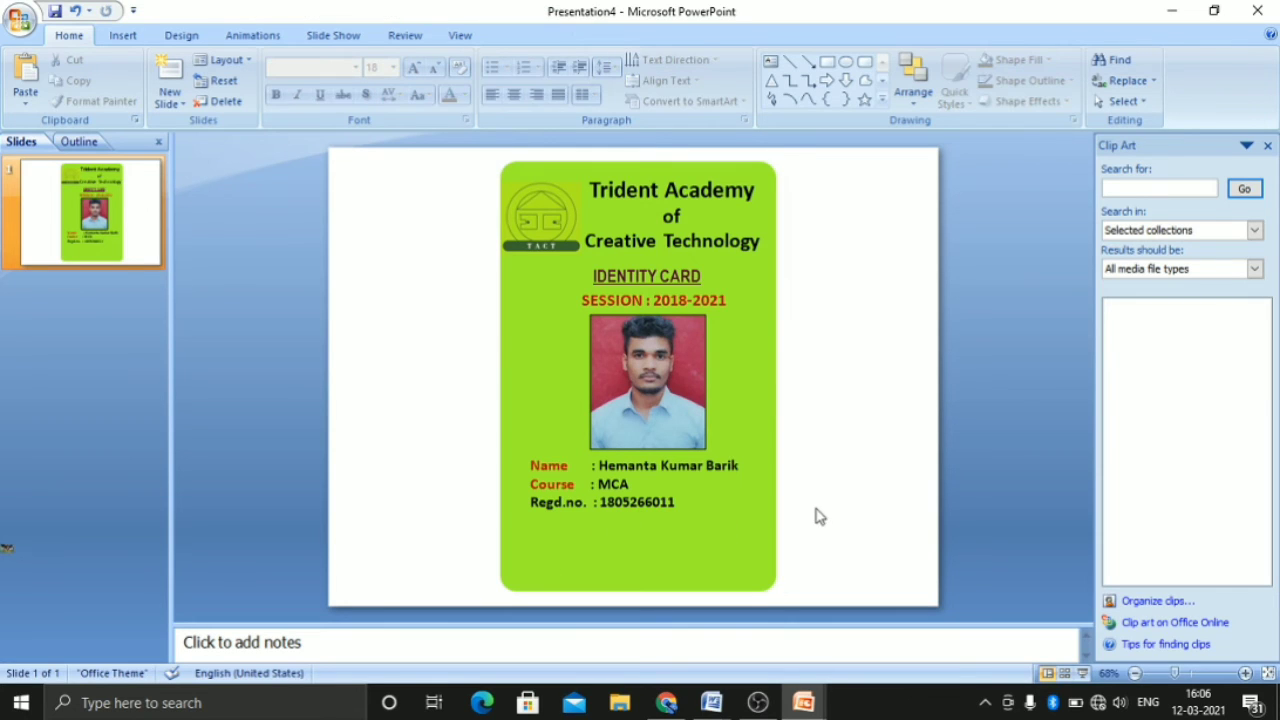
left_click(866, 64)
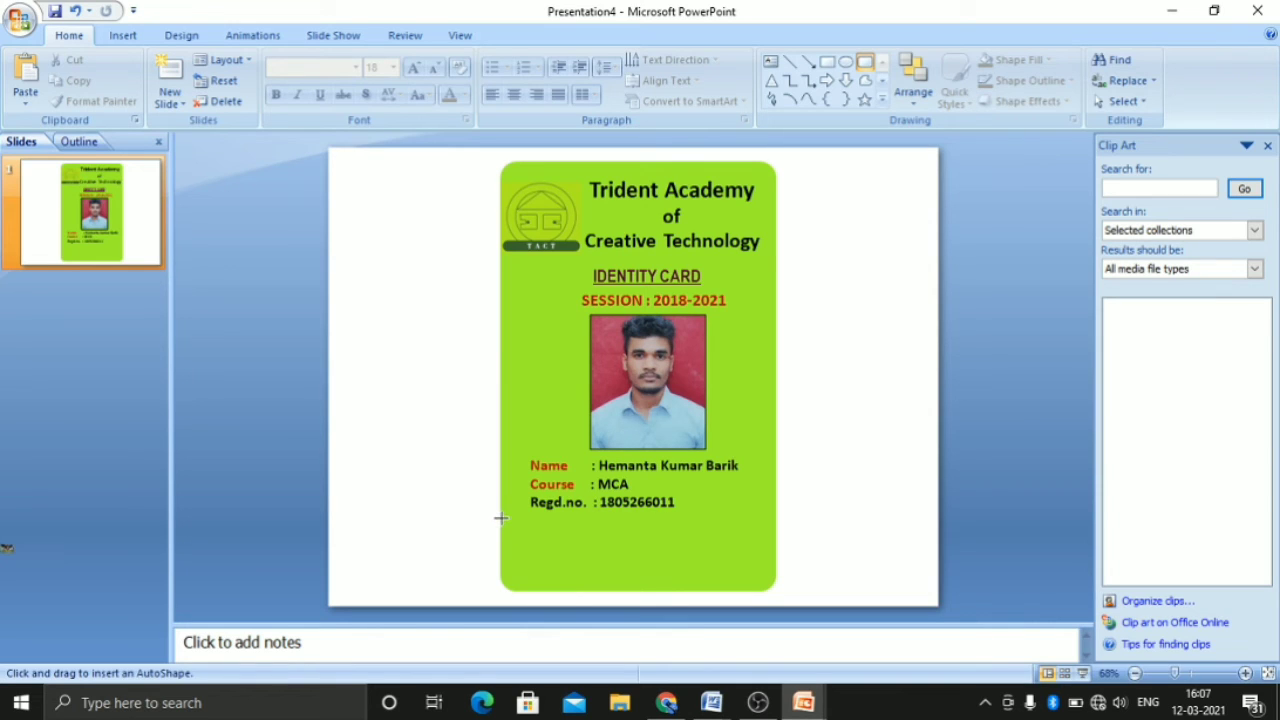
mouse_move(501, 521)
left_mouse_down()
mouse_move(566, 551)
mouse_move(776, 592)
left_mouse_up()
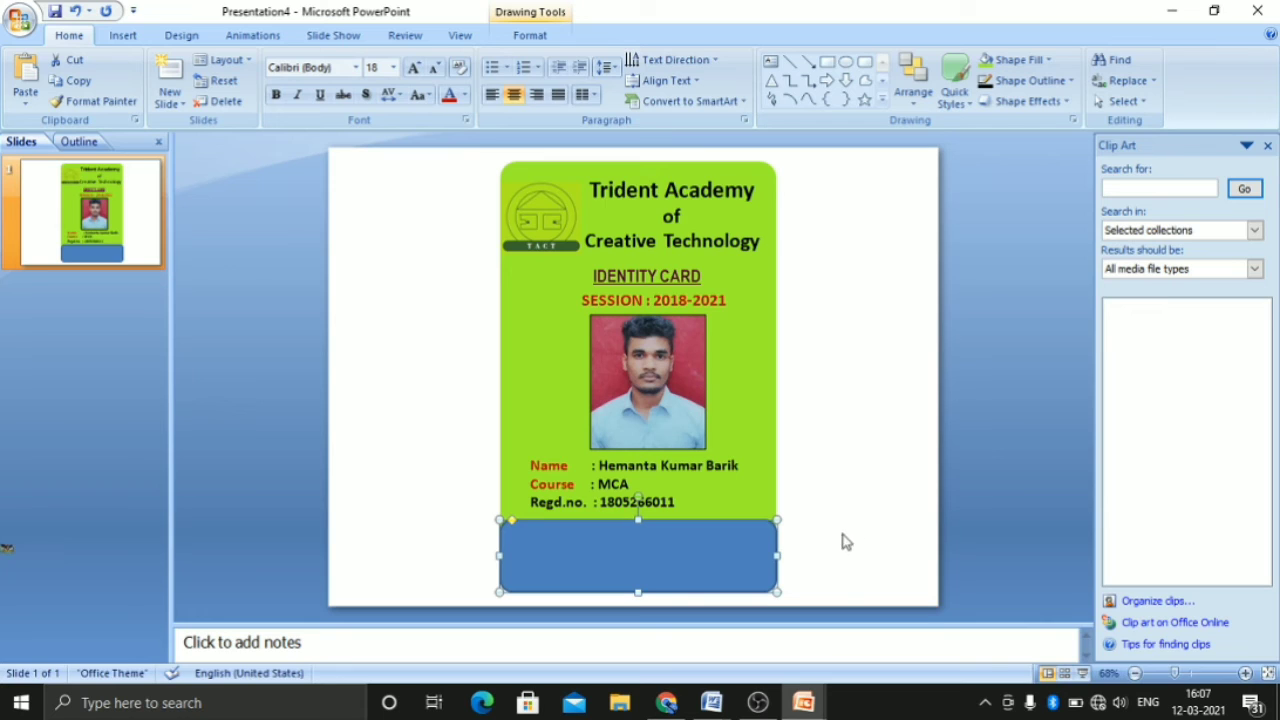
left_click(805, 555)
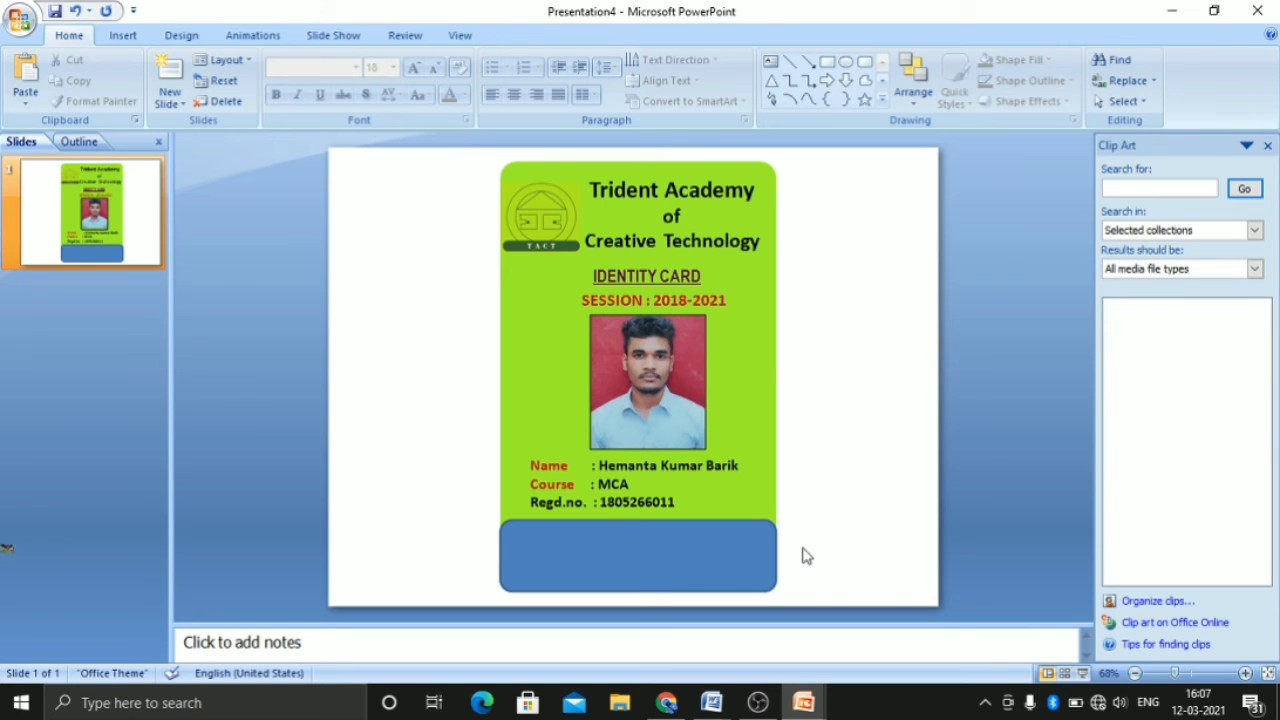
Slightly reduce the corner rounding of the green card background to match the blue rounded rectangle
left_click(675, 570)
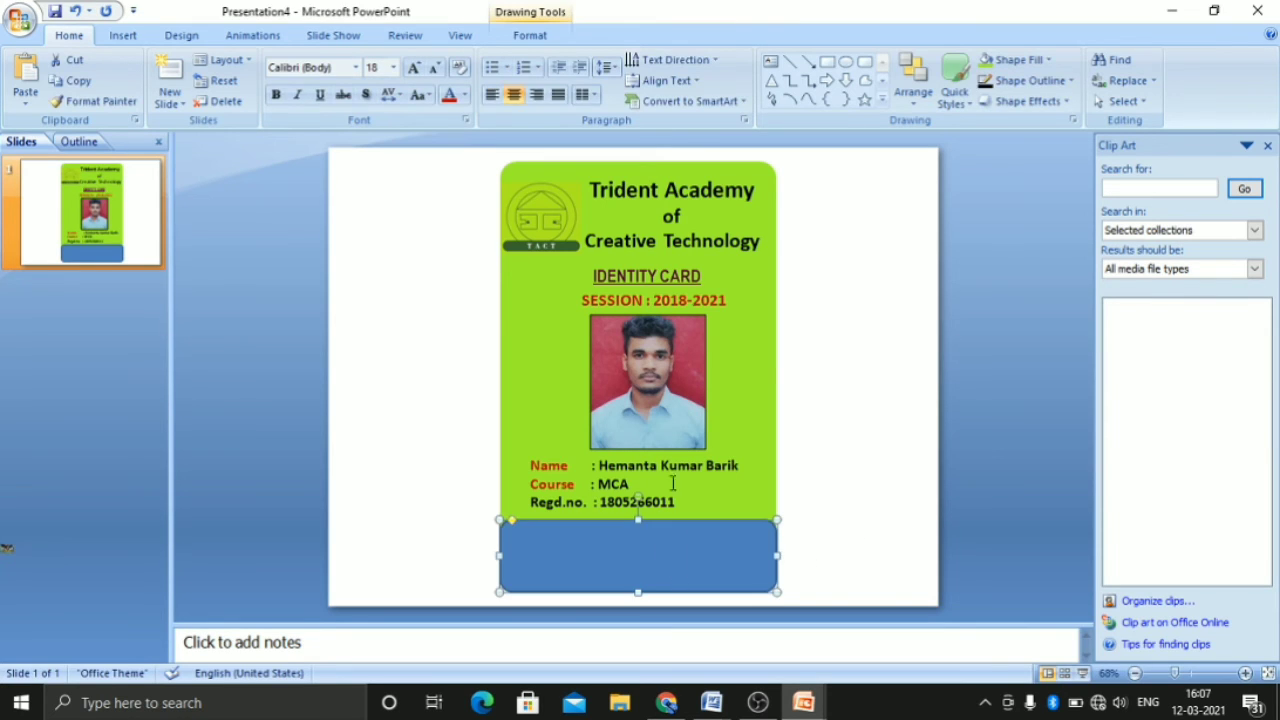
left_click(760, 180)
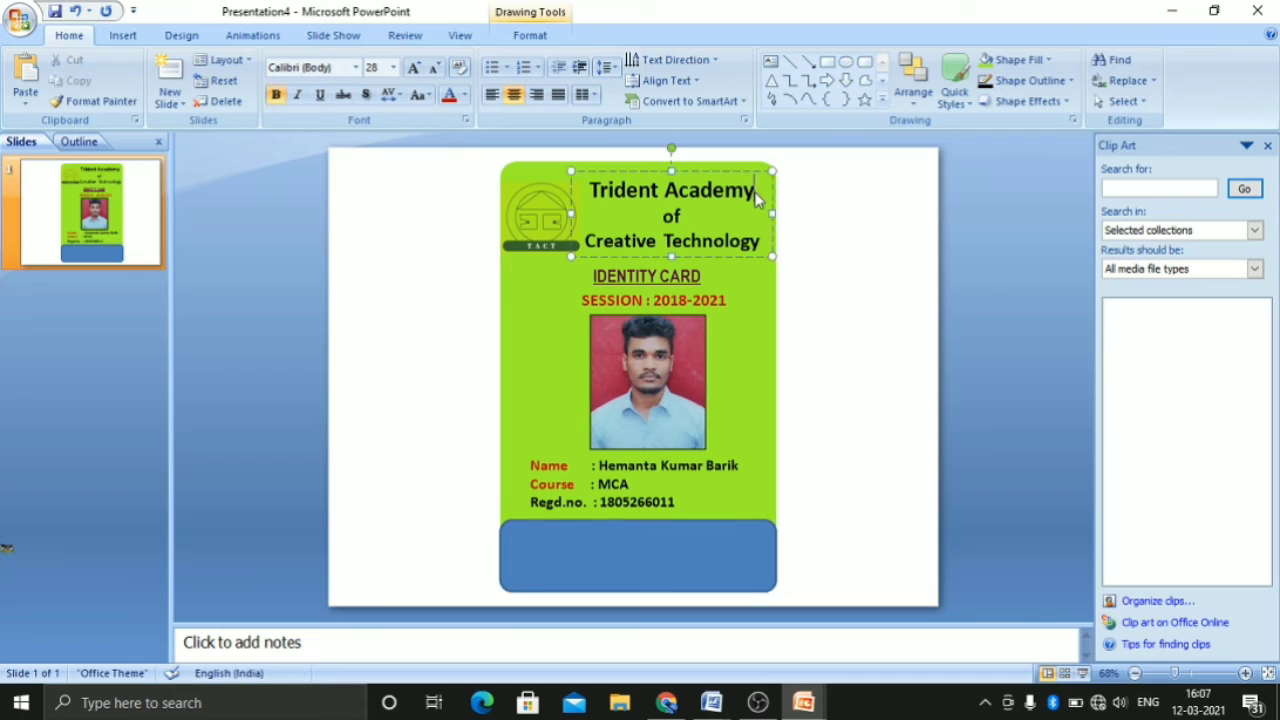
left_click(514, 172)
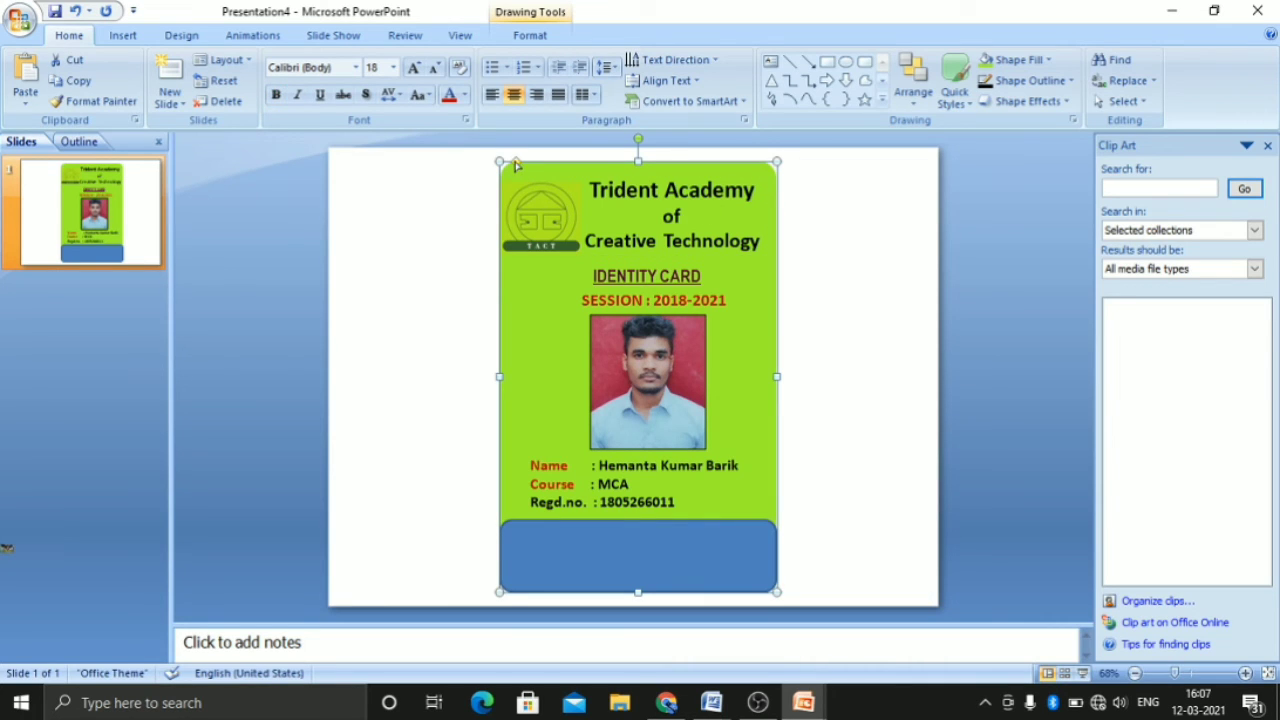
left_click_drag(512, 165, 511, 166)
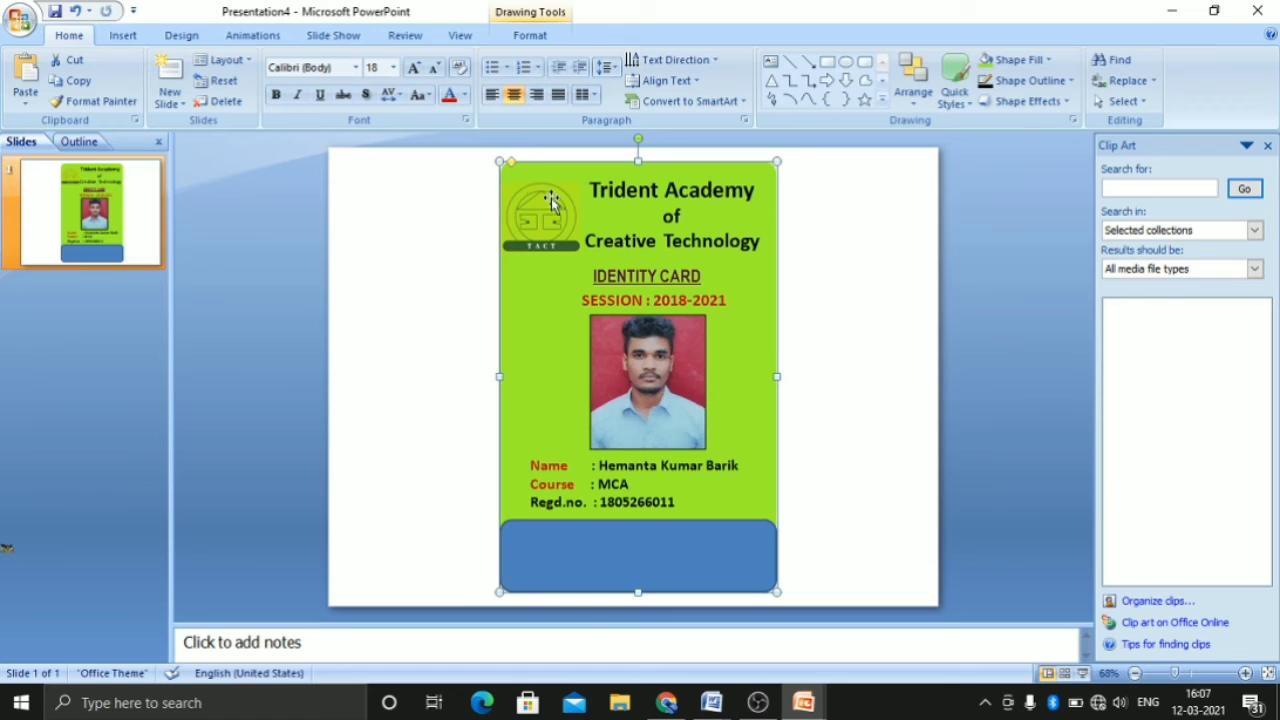
left_click(797, 495)
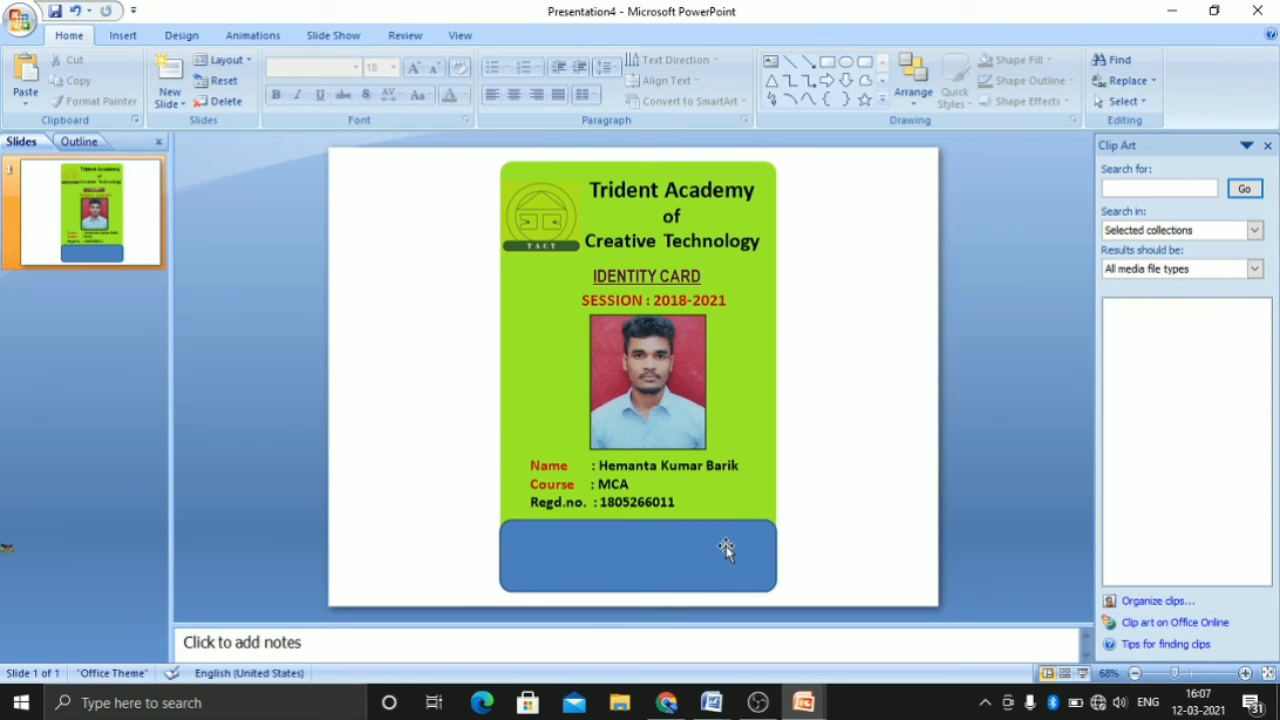
Draw a thin rectangle across the upper part of the blue rounded shape and remove its outline
left_click(828, 64)
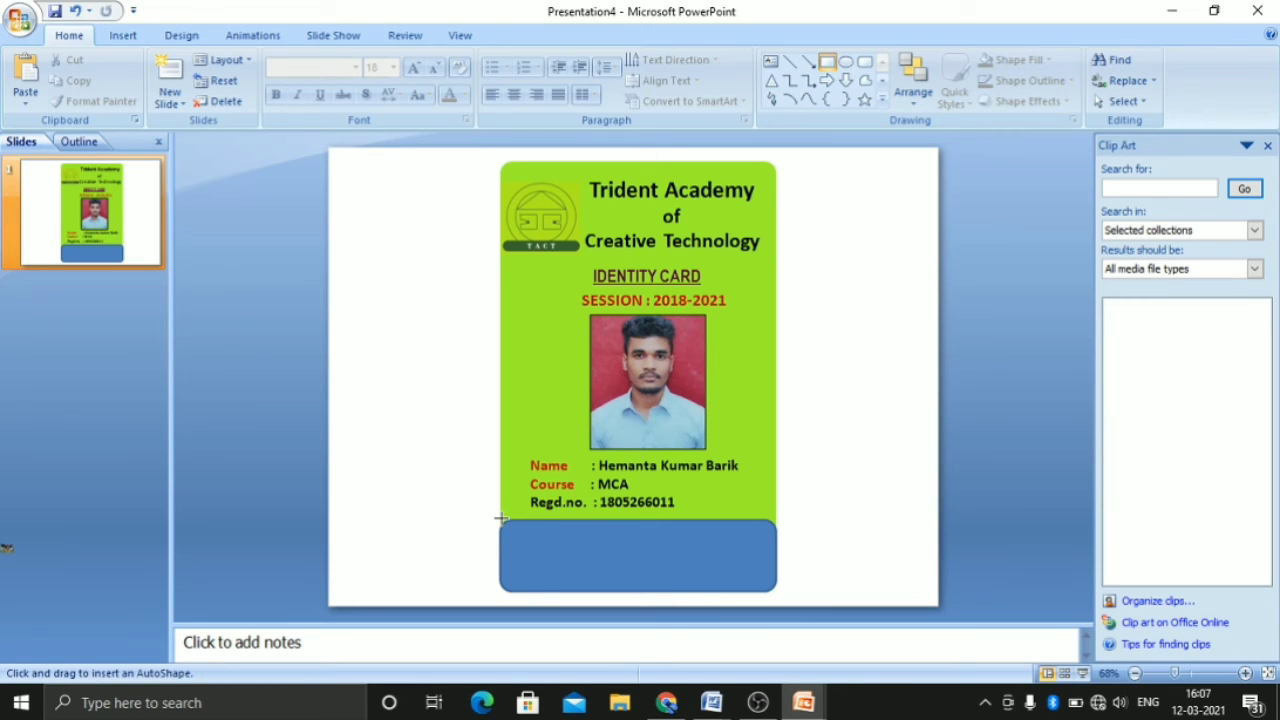
left_click_drag(500, 518, 777, 544)
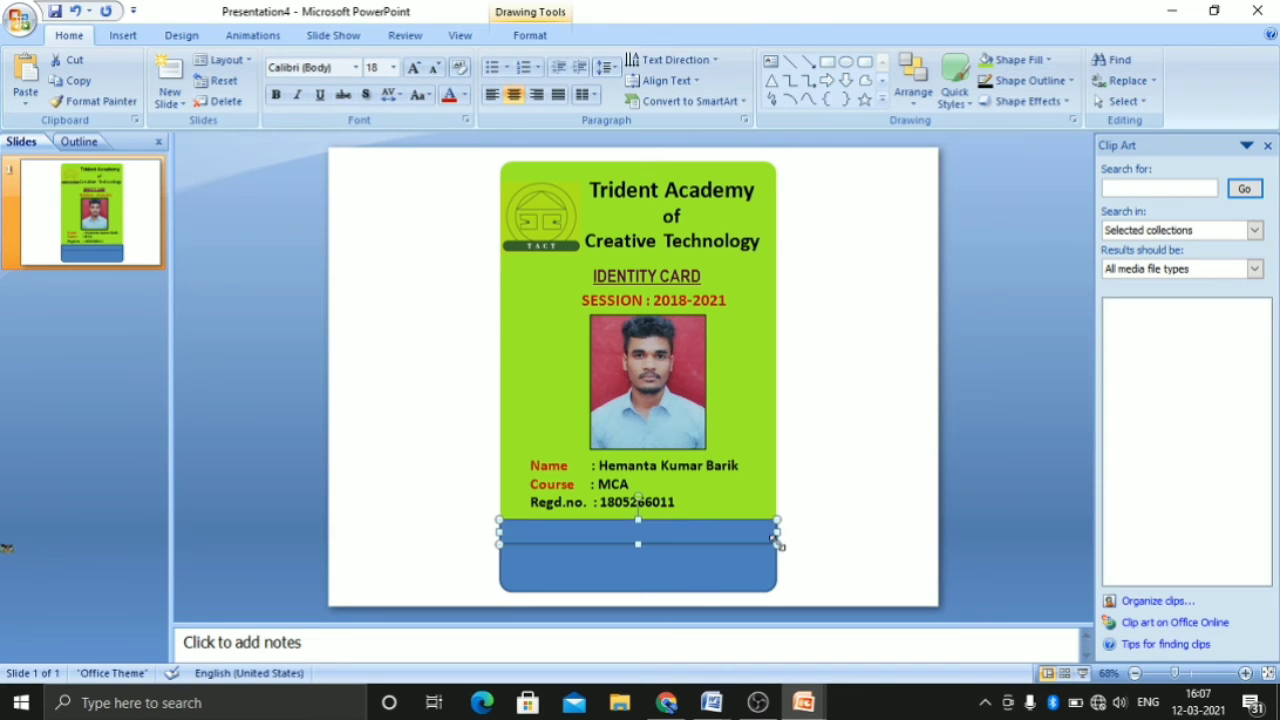
left_click(1062, 84)
left_click(1043, 277)
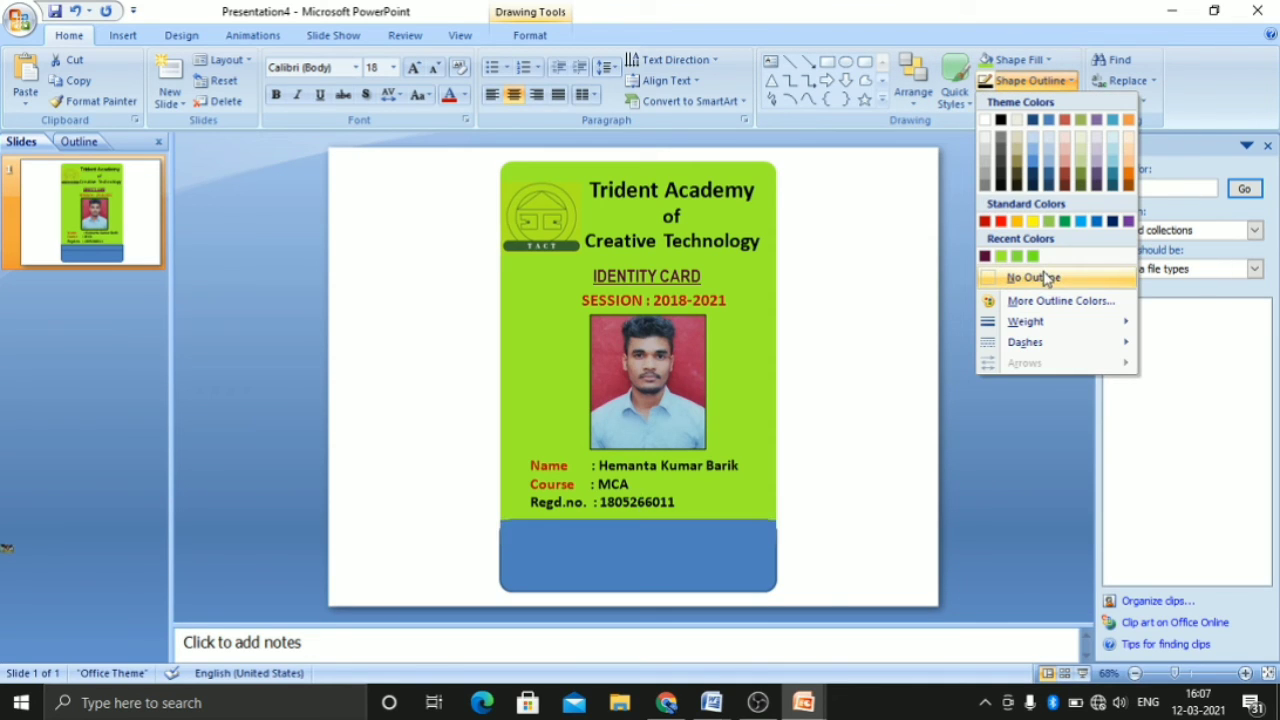
Fill the thin rectangle with a custom dark green, RGB 25, 113, 65
left_click(1035, 85)
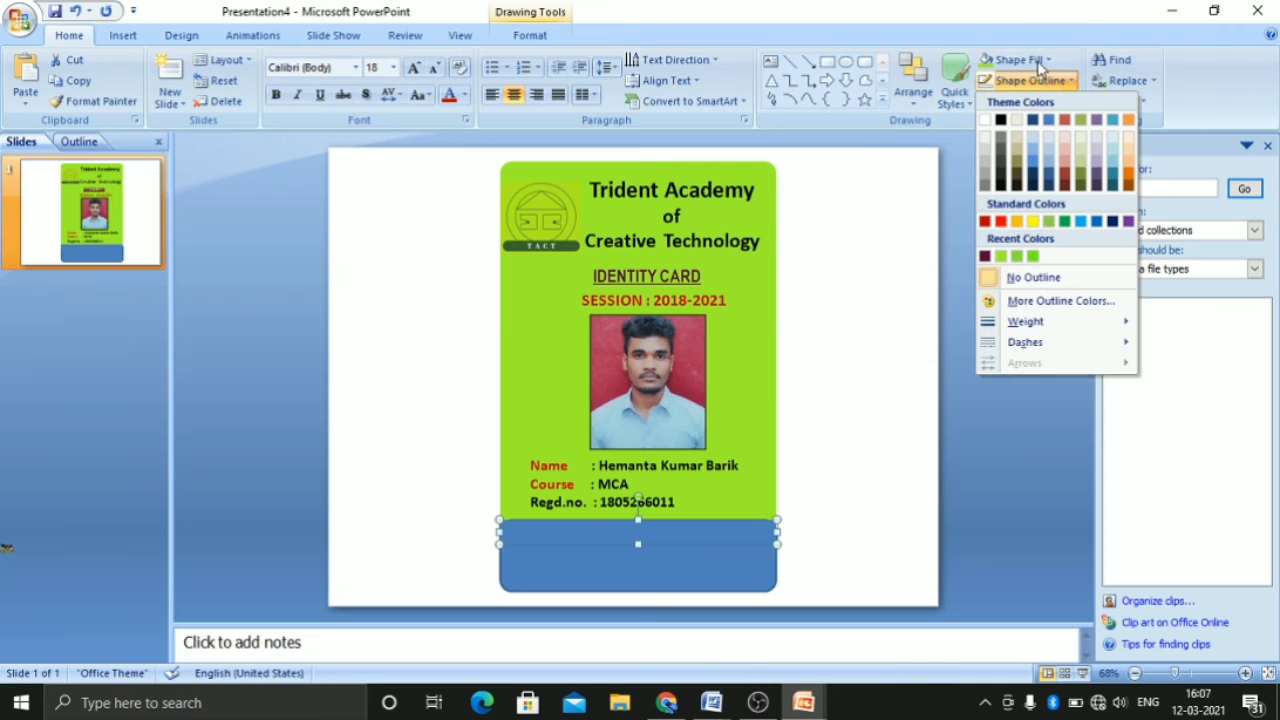
left_click(1020, 60)
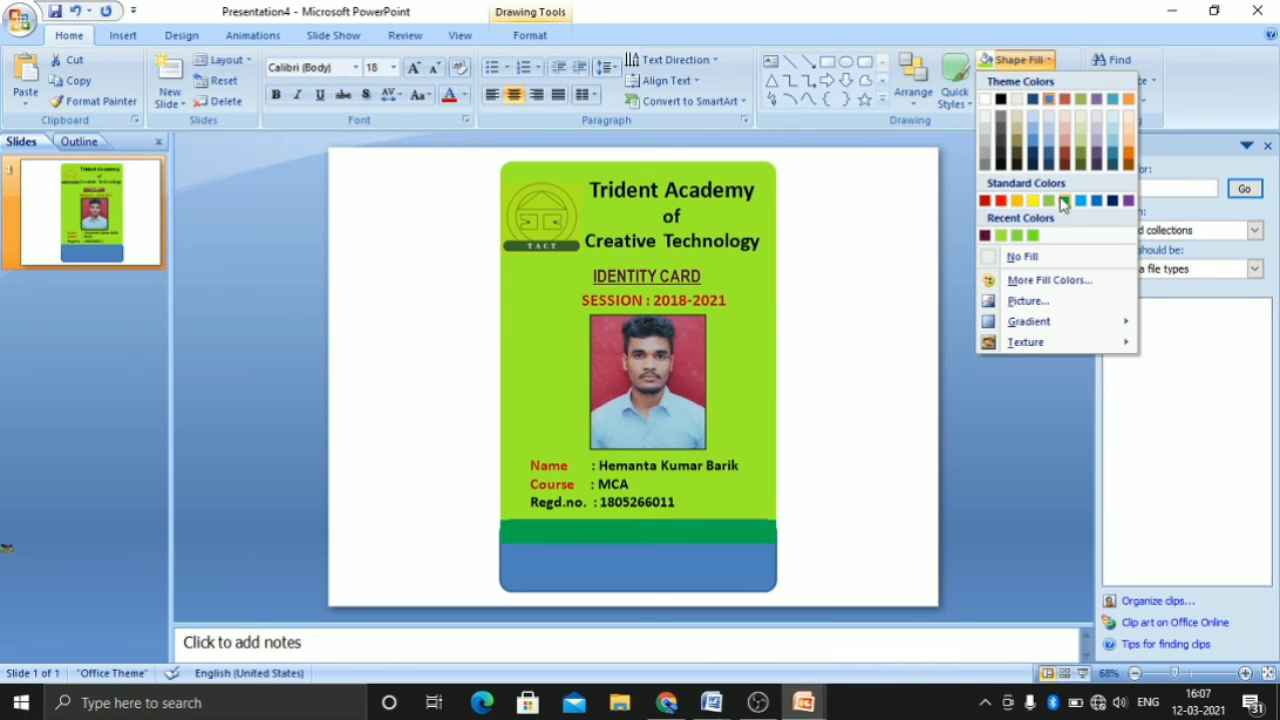
left_click(1045, 281)
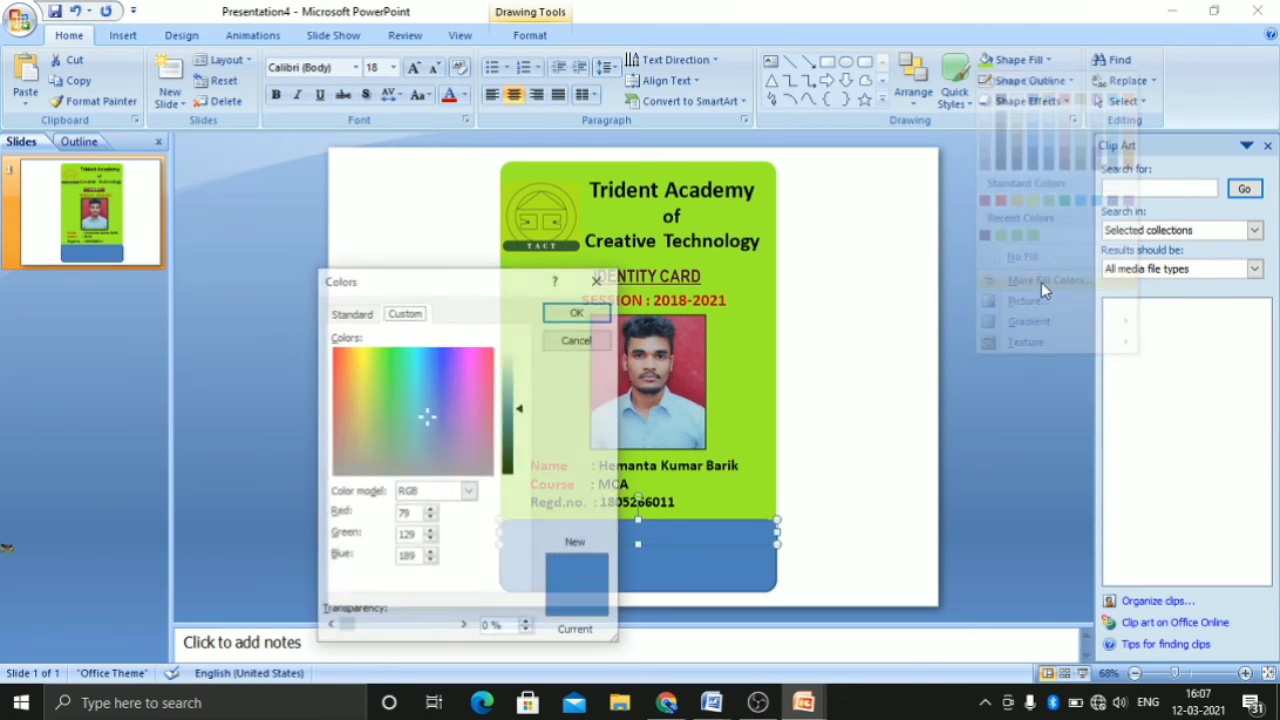
left_click(396, 391)
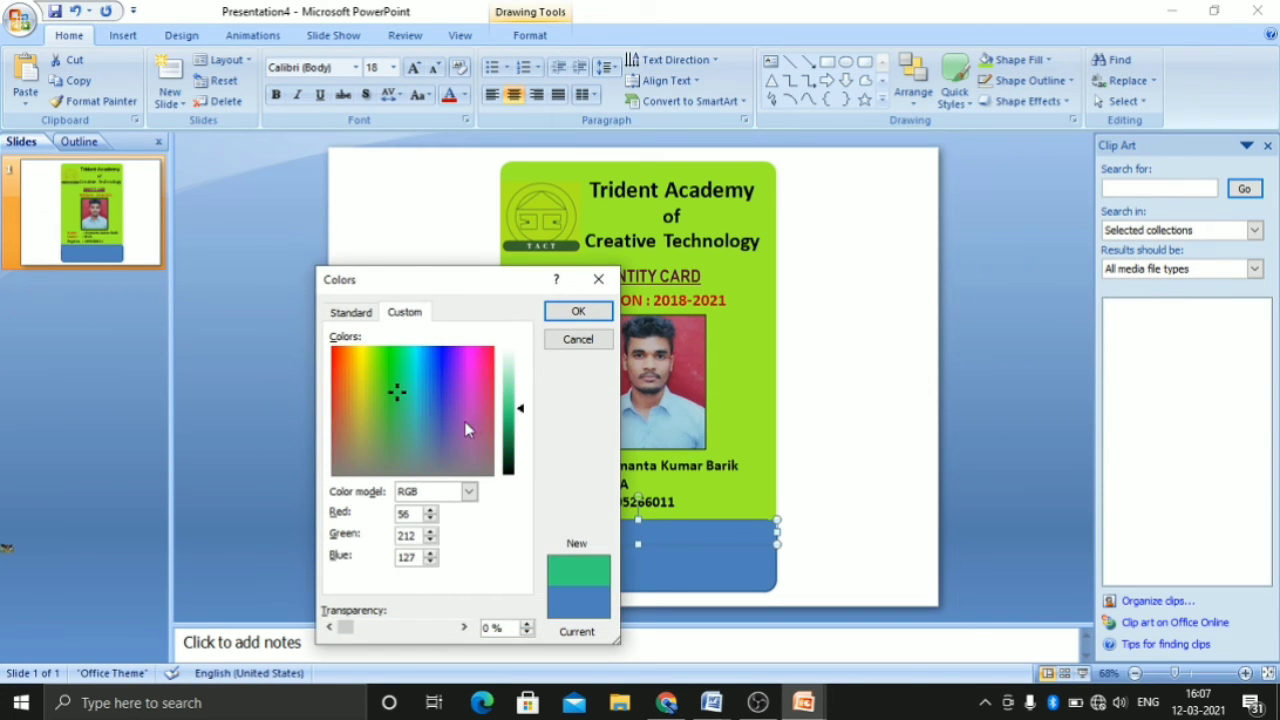
left_click(507, 436)
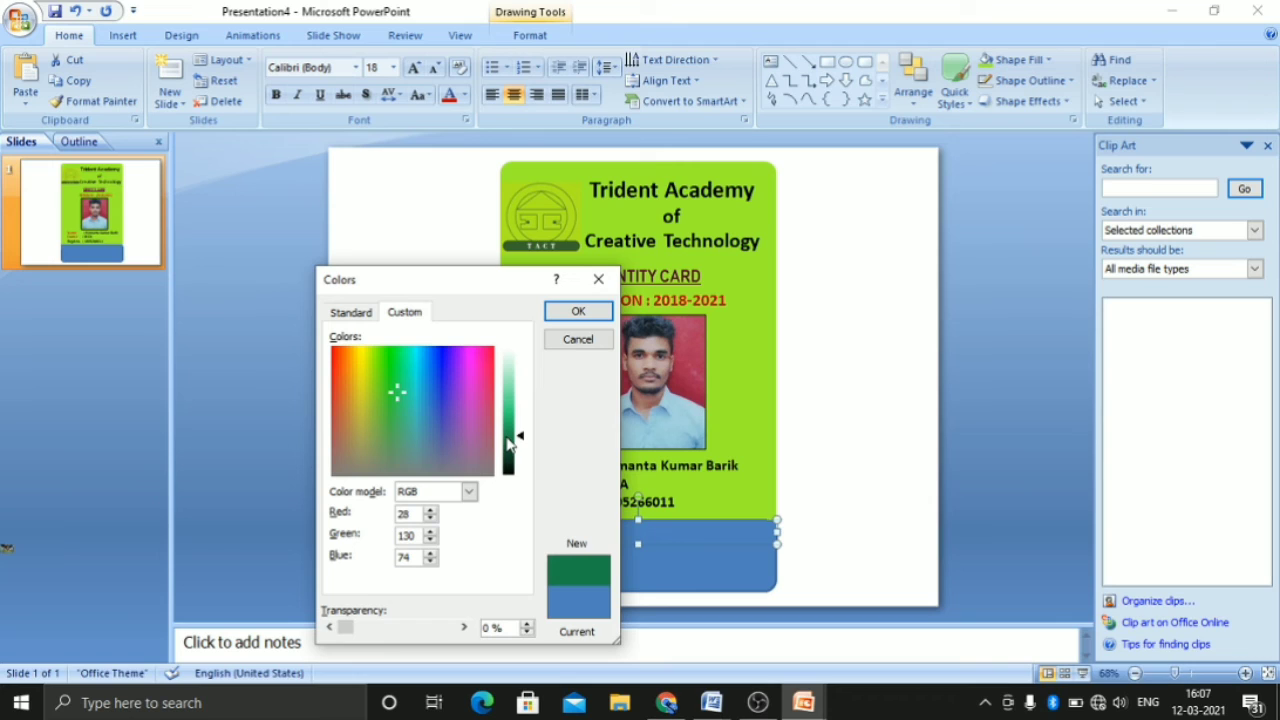
left_click(508, 440)
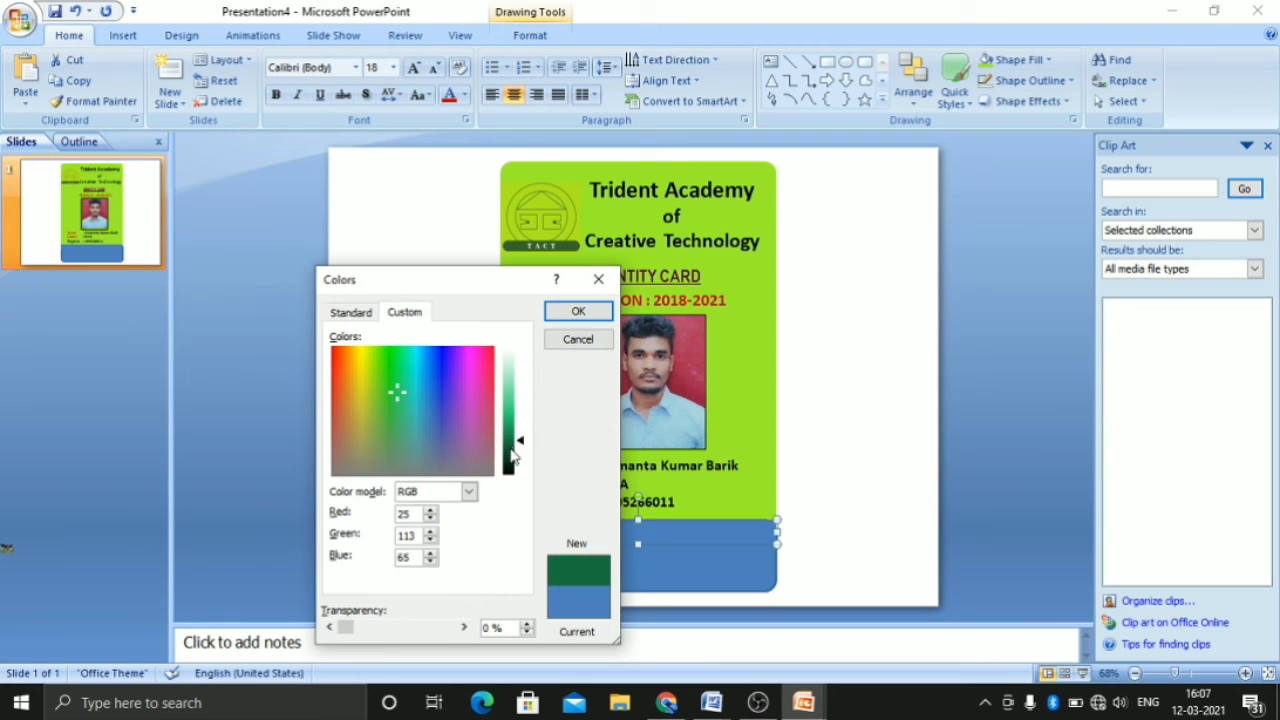
left_click(575, 315)
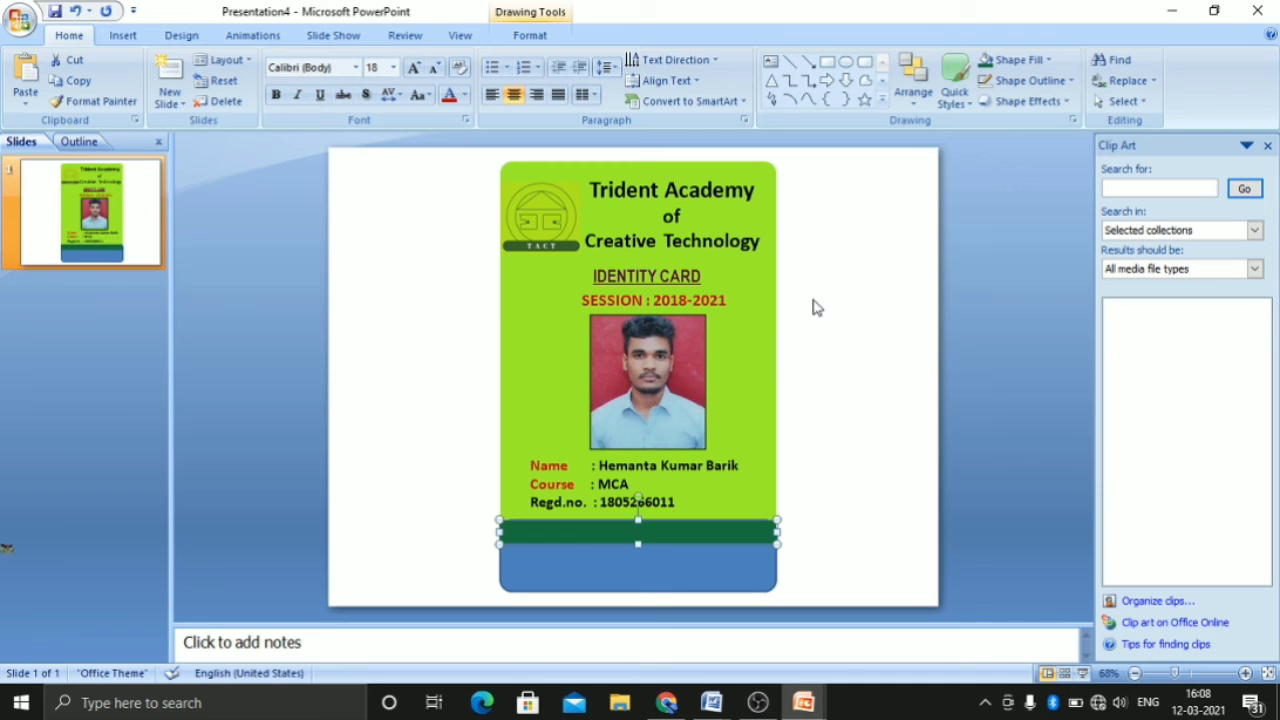
Move the dark green strip up slightly so it sits just below the Regd.no. line
left_click_drag(689, 530, 692, 521)
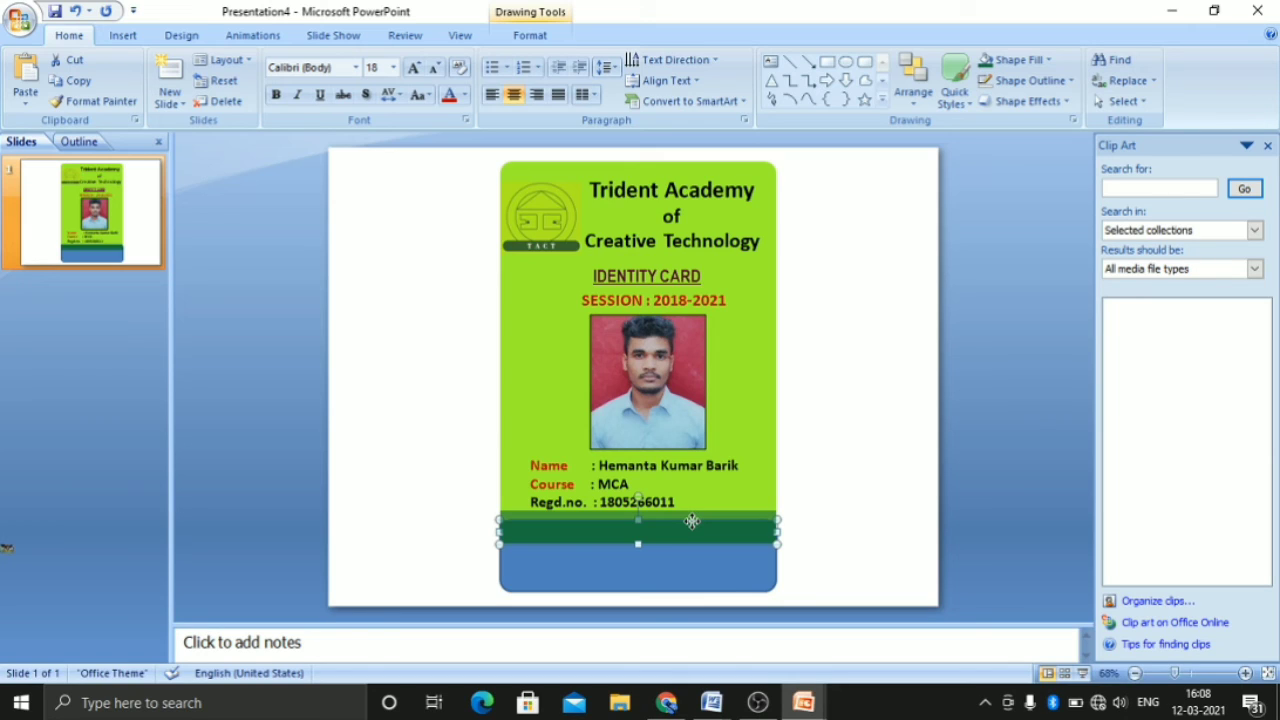
left_click_drag(692, 521, 693, 523)
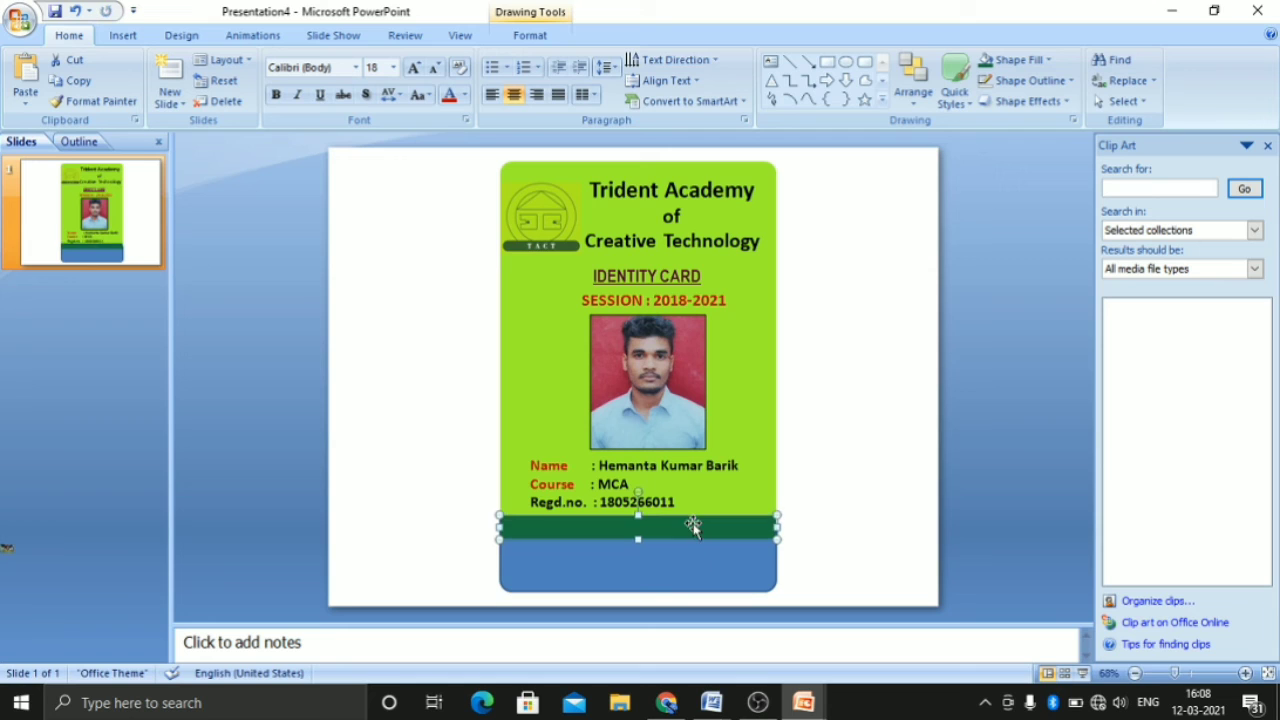
Fill the blue rounded footer shape with the strip's dark green and remove the outline from both footer shapes
left_click(720, 580)
left_click(1050, 60)
left_click(993, 233)
left_click(1040, 80)
left_click(1014, 274)
left_click(787, 533)
left_click(728, 525)
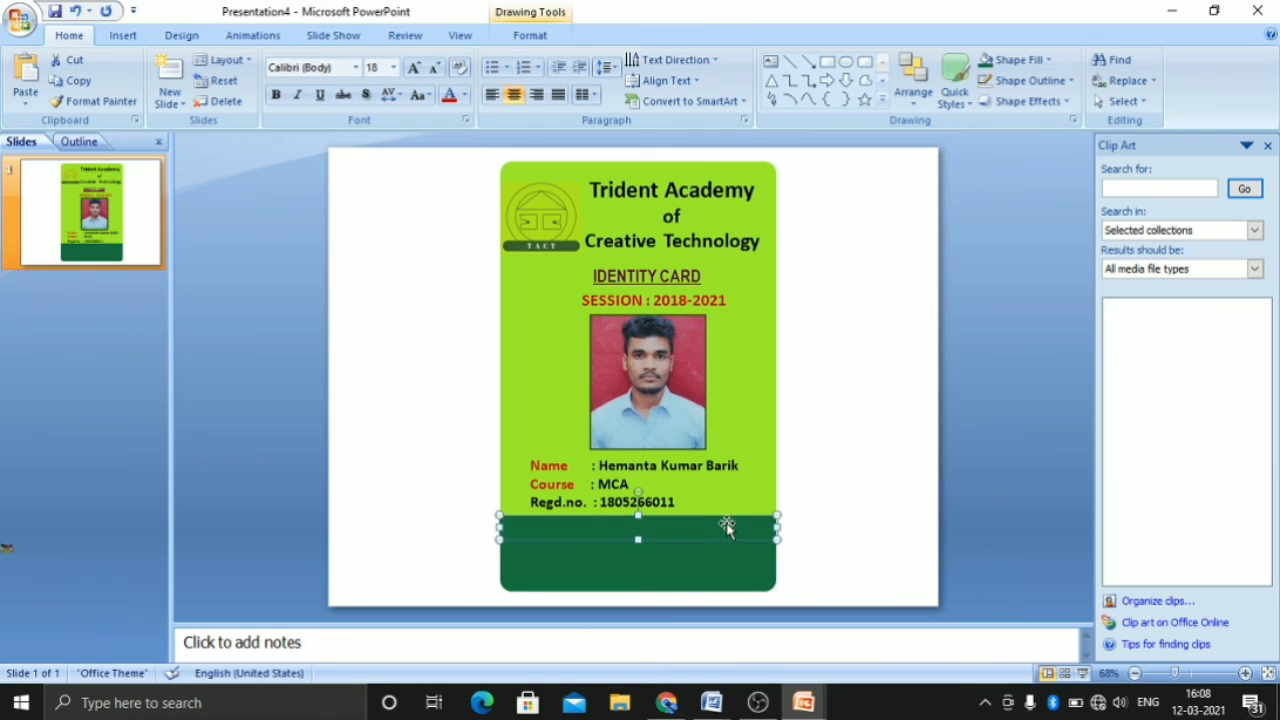
left_click(1030, 80)
left_click(1029, 277)
left_click(847, 517)
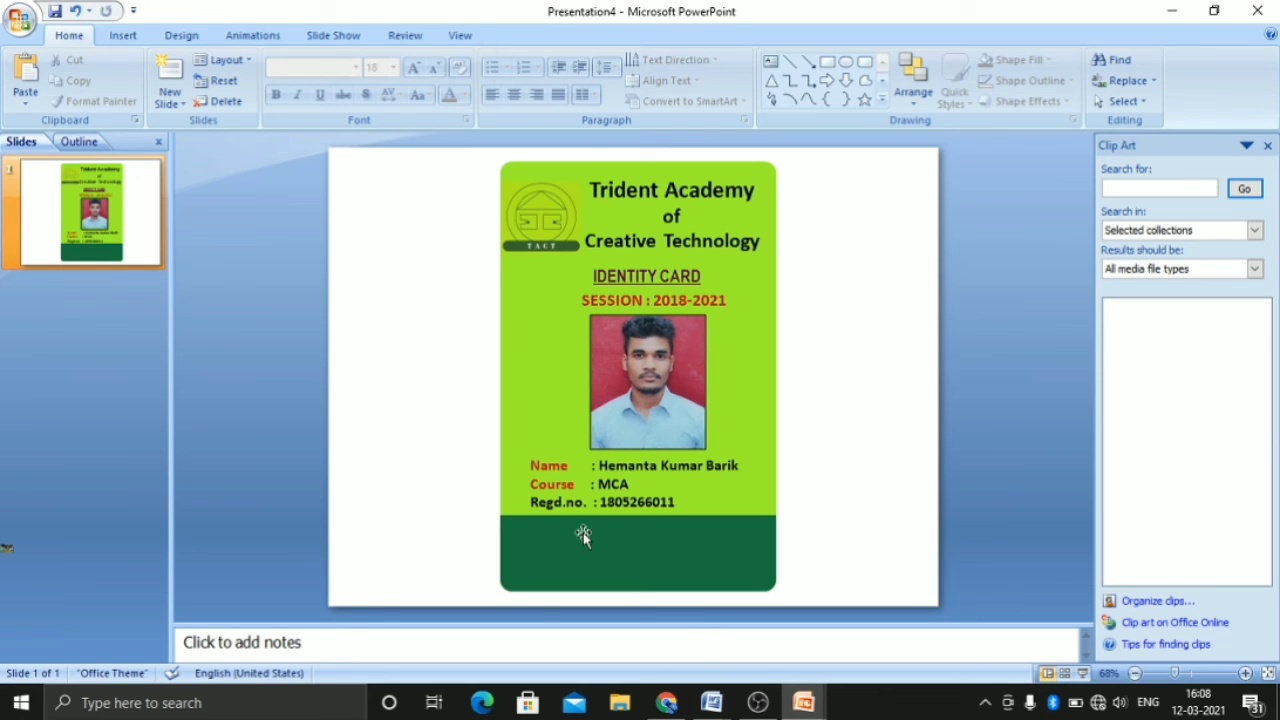
Draw a text box nearly as wide as the card and place it in the upper part of the green footer
left_click(770, 61)
left_click_drag(518, 536, 763, 560)
left_click_drag(645, 517, 645, 517)
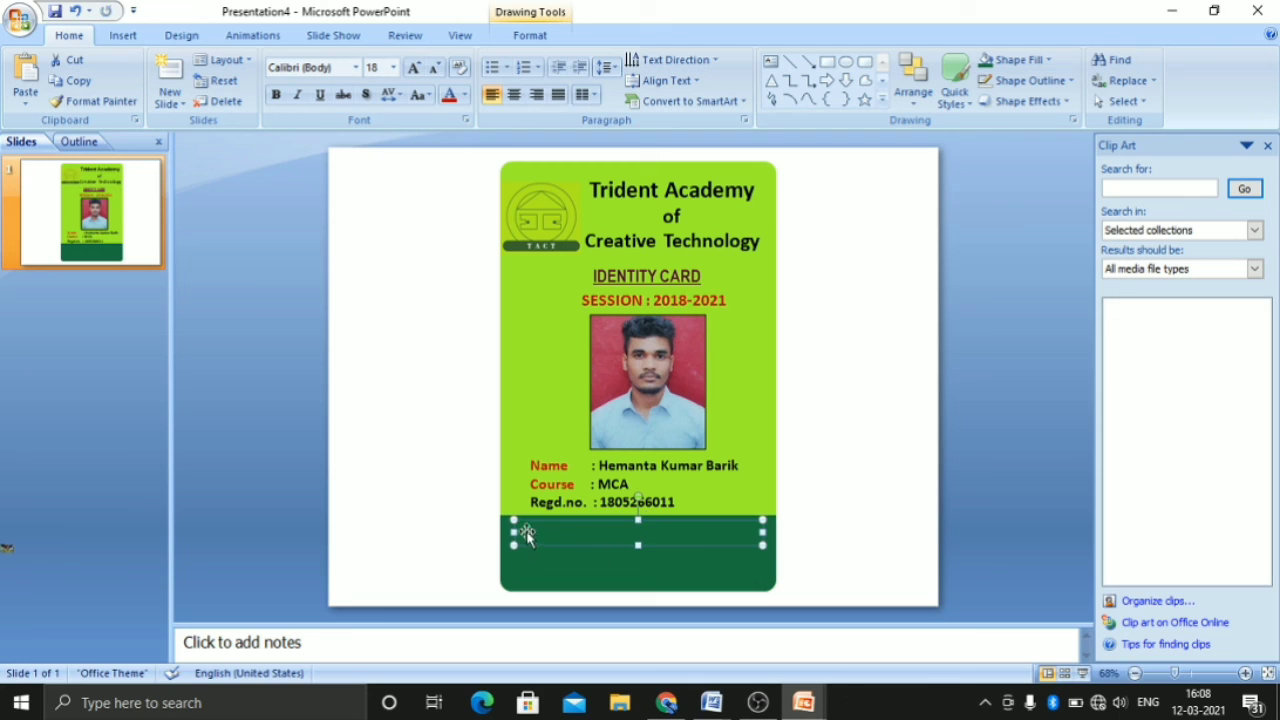
Enter the academy's street address as the first line of the footer text box
left_click(570, 540)
type("F2")
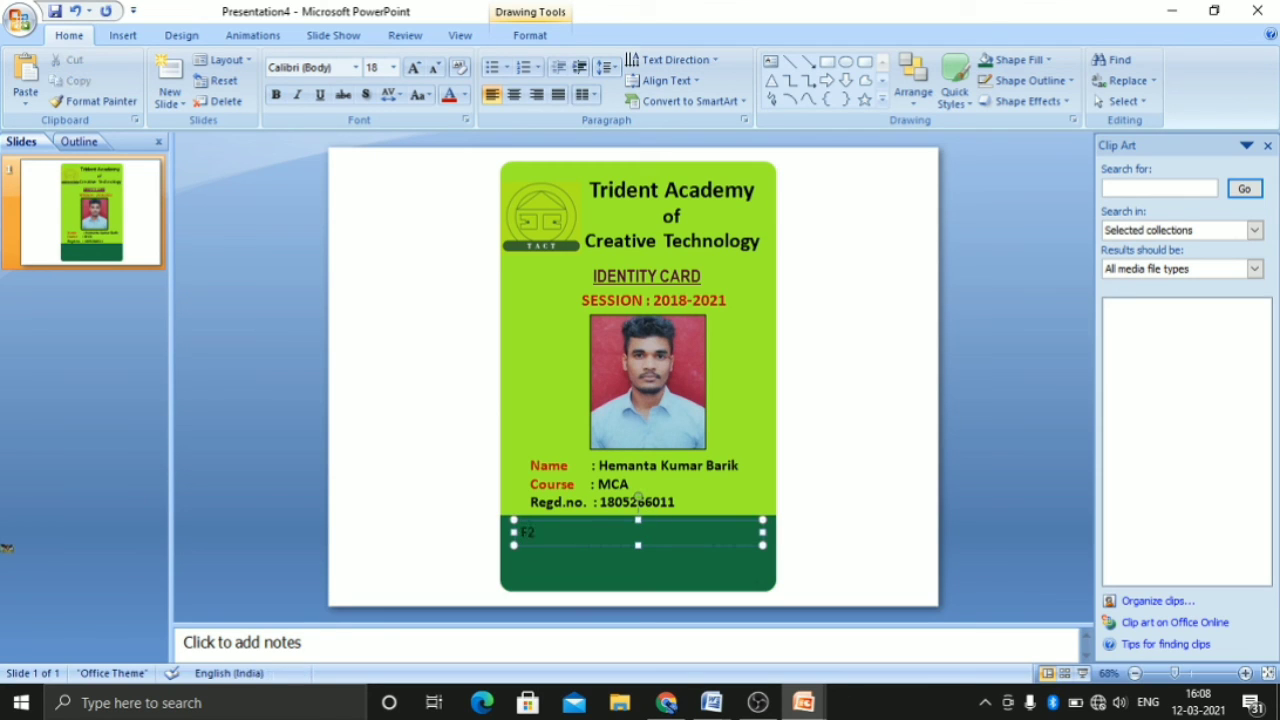
type("-B1, Chandaka Industrial Estate")
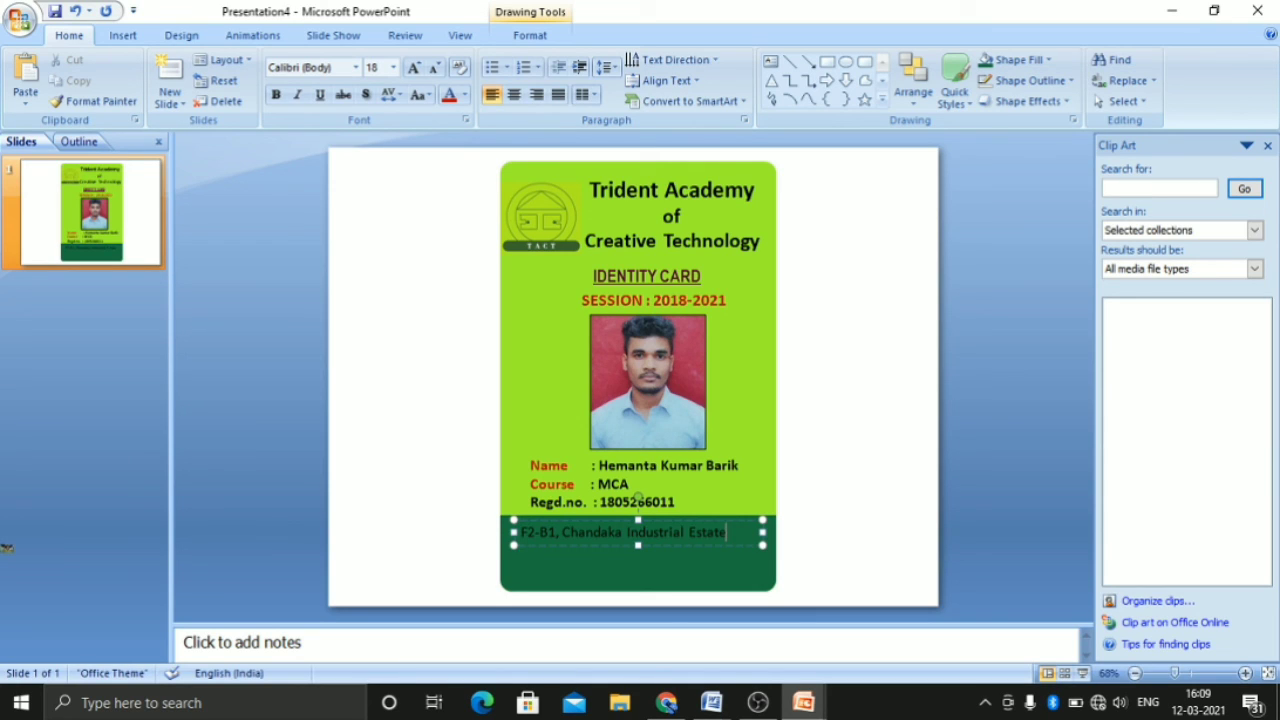
Add a second footer line with the academy's city, state and postal code, separating the code with a dash
key("Return")
type("Bhub")
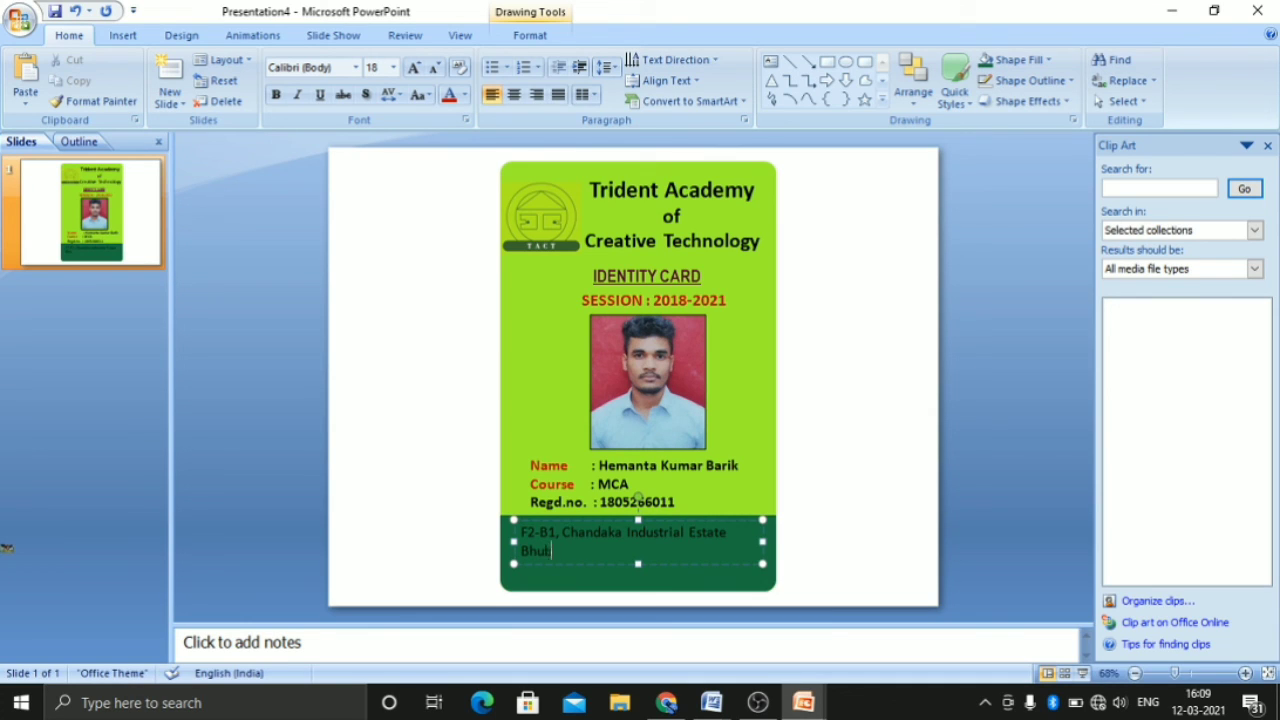
type("aneswar,Odisha -")
key("Left")
type("-")
type(" 751024")
Add a third footer line starting with "Ph. :" followed by the academy's two phone numbers, separated by a comma
key("Return")
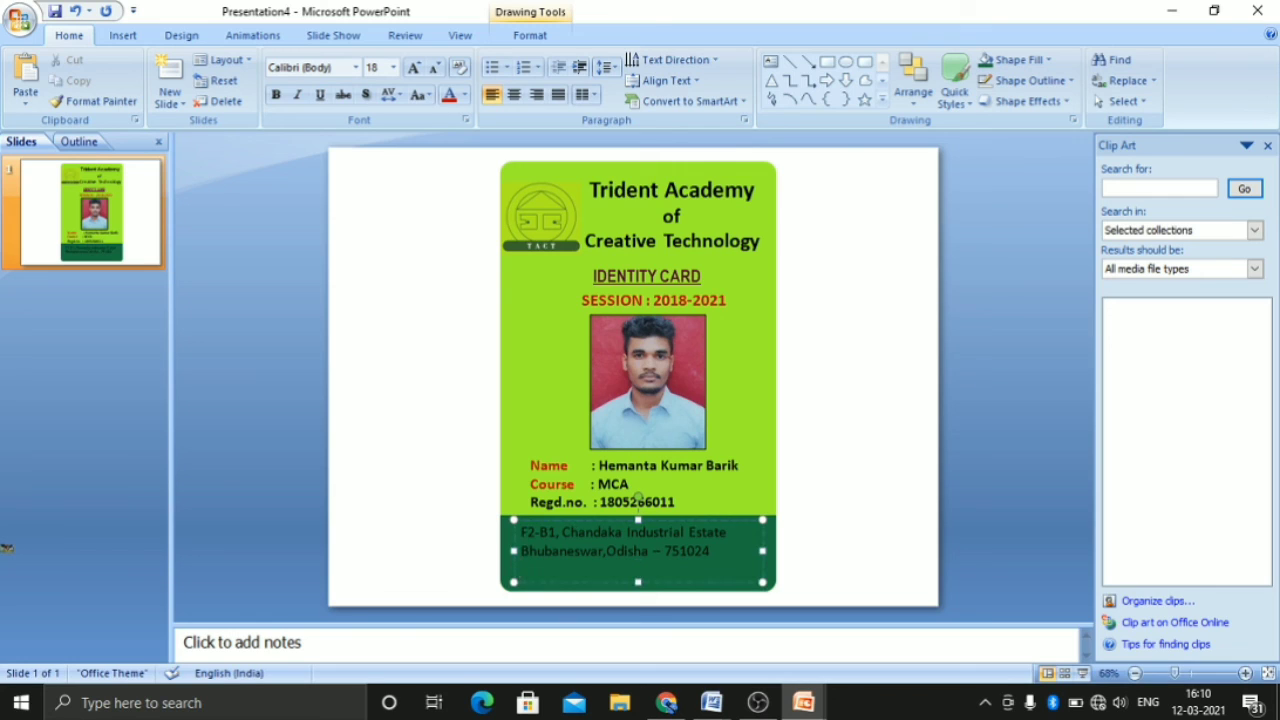
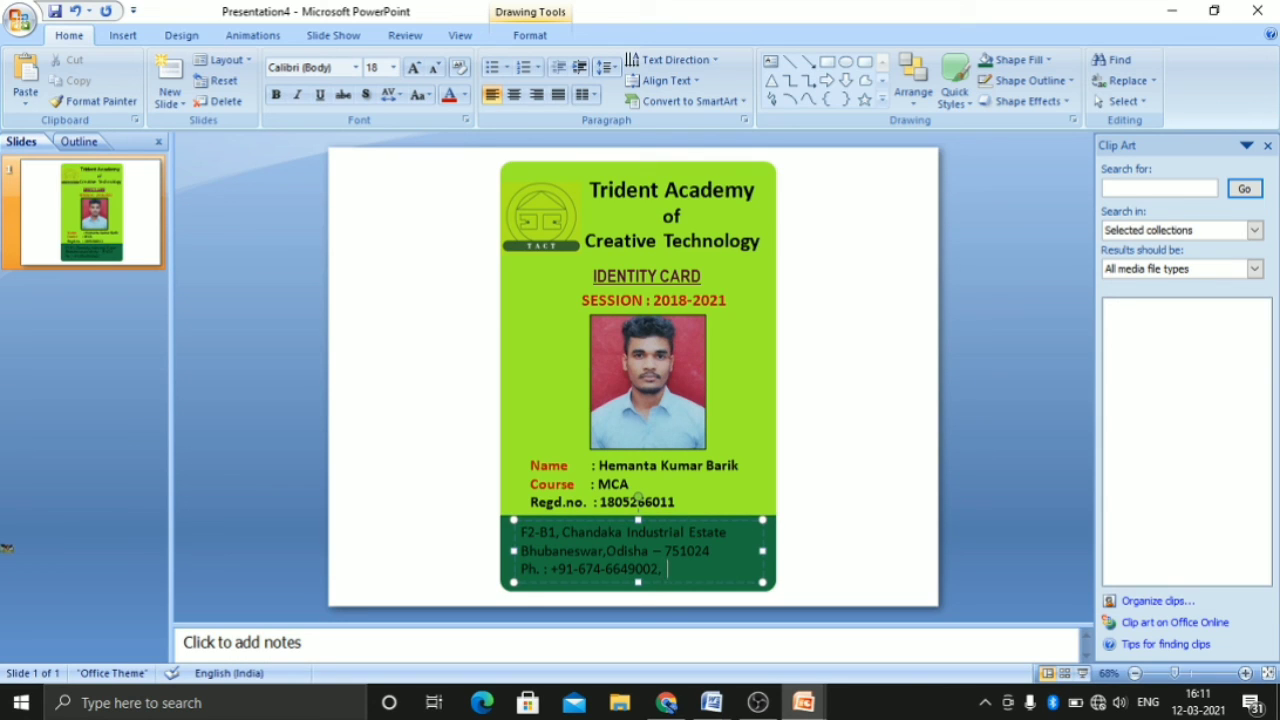
type(",  6649015")
Make all three lines of the footer text bold and centre them
left_click_drag(516, 531, 722, 575)
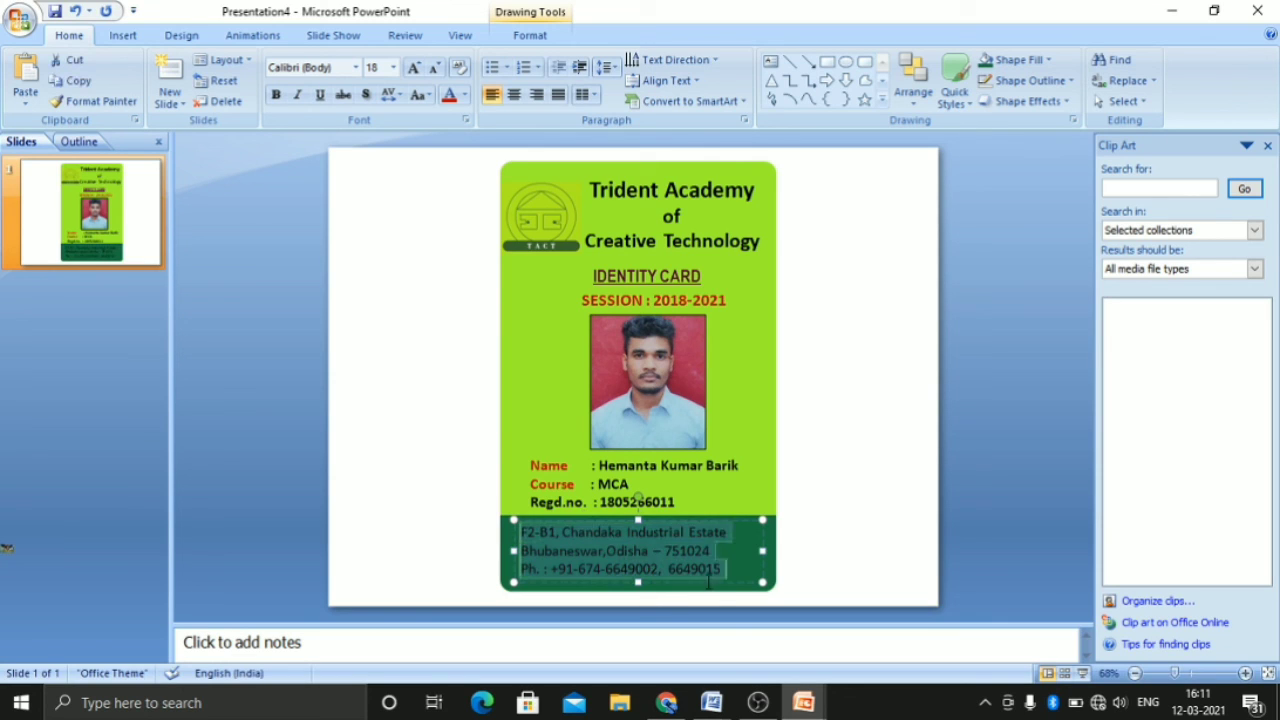
left_click(814, 532)
left_click(719, 554)
left_click(831, 532)
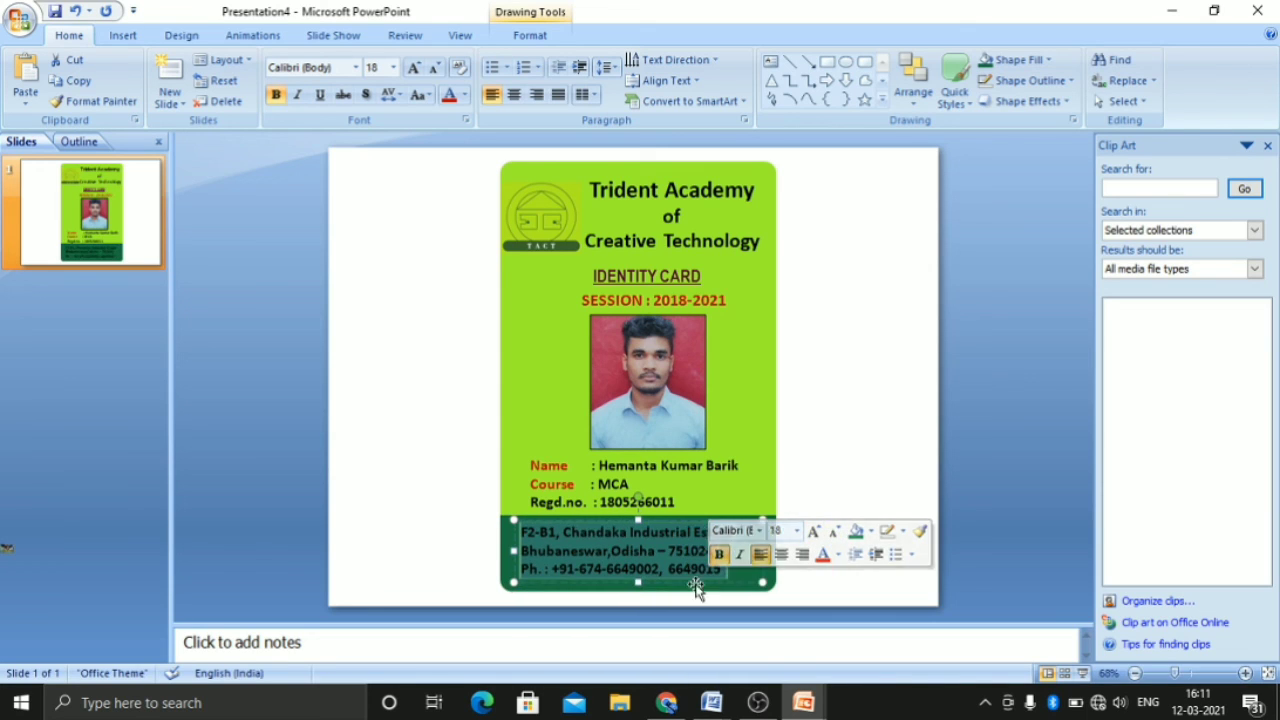
left_click(781, 554)
left_click(706, 590)
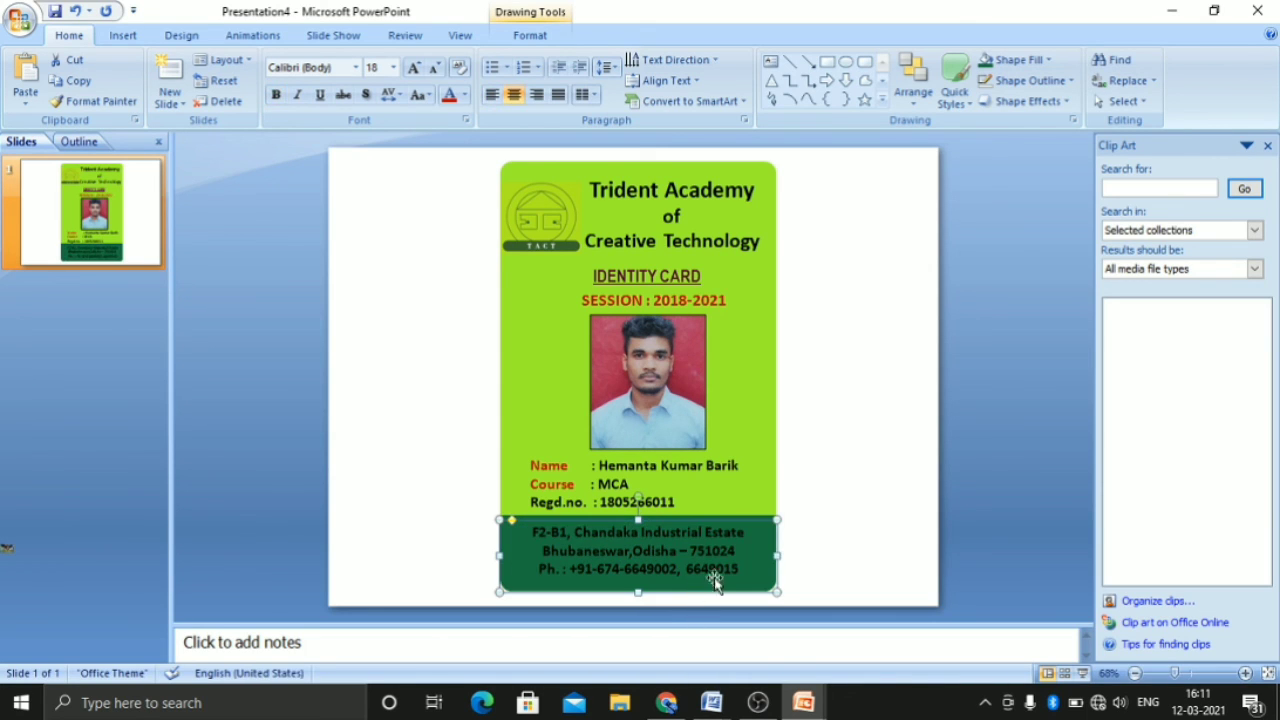
Change the colour of all the footer text to white
left_click(530, 530)
left_click_drag(530, 530, 745, 575)
left_click(841, 543)
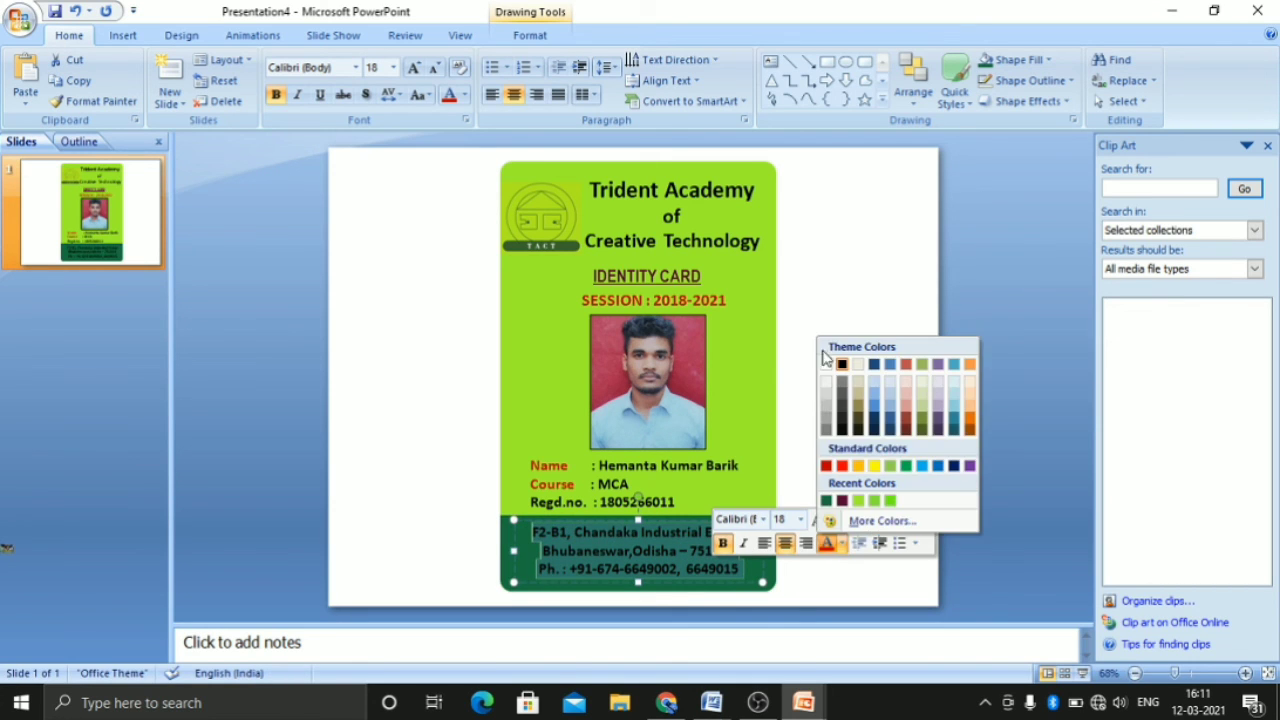
left_click(828, 362)
left_click(779, 538)
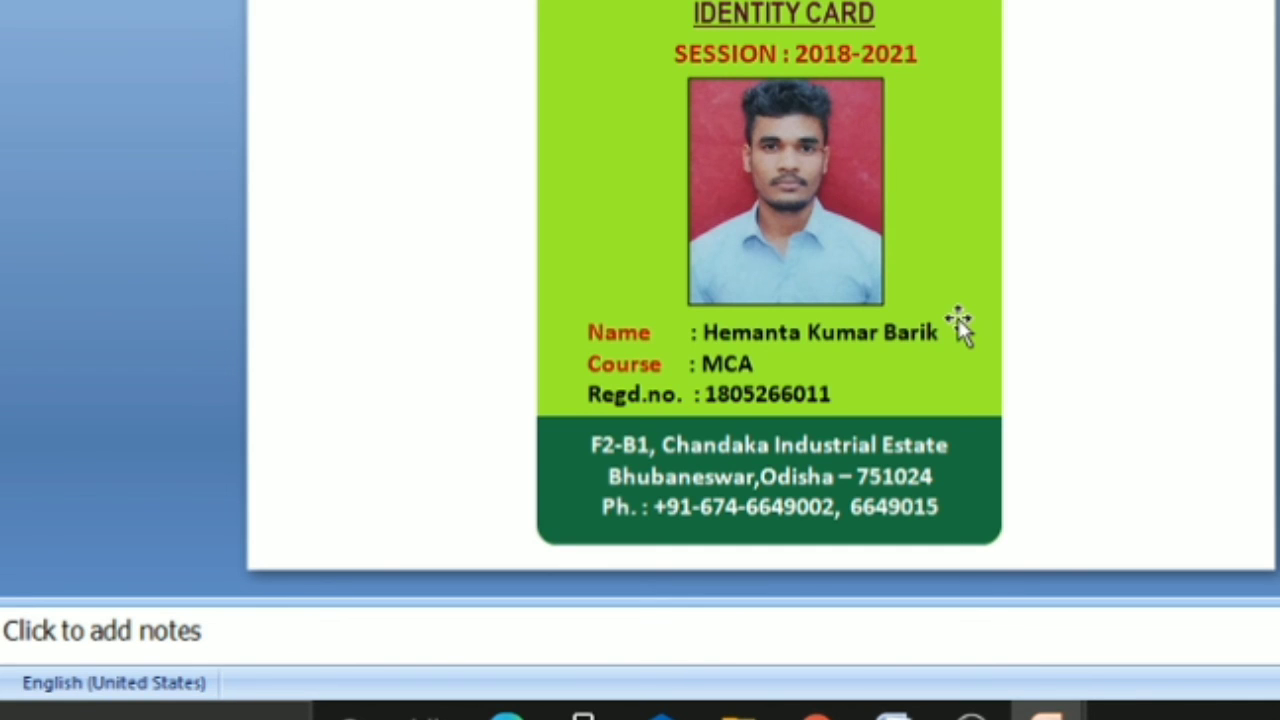
Print 8 copies of the identity card slide in color to the OneNote for Windows 10 printer
key("ctrl+p")
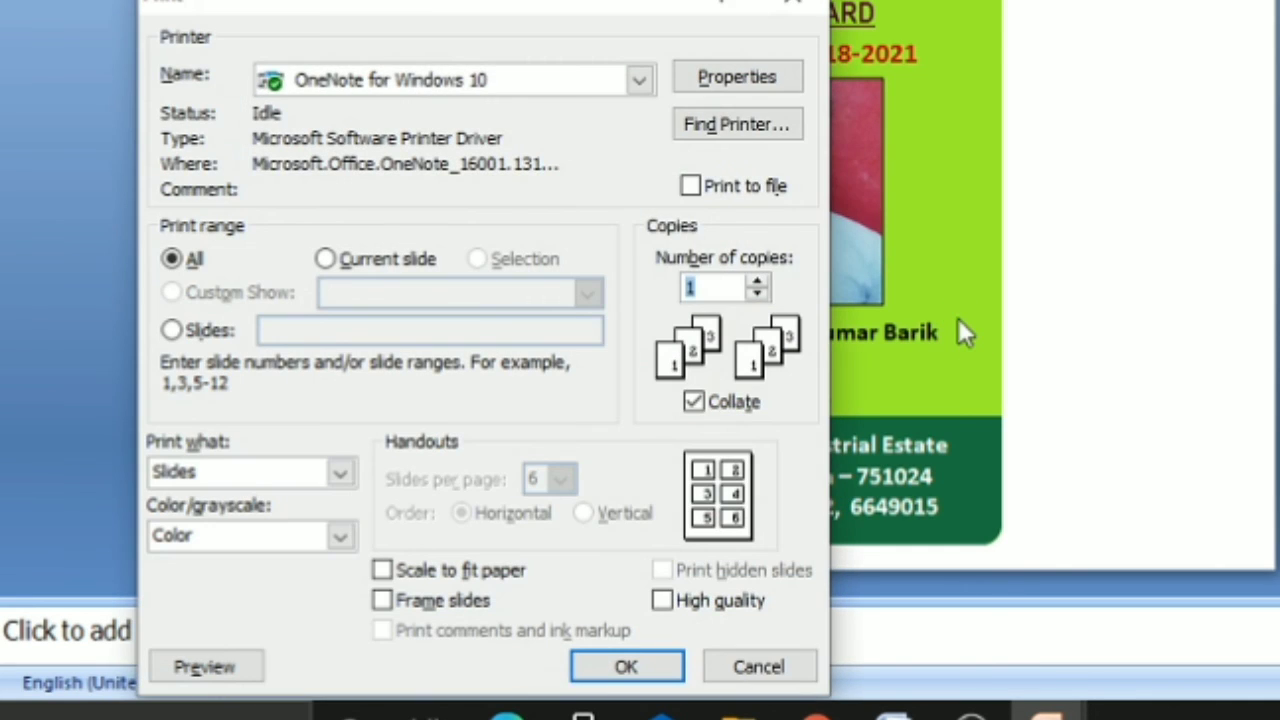
left_click(759, 284)
left_click(759, 284)
left_click_drag(759, 284, 759, 284)
left_click(657, 668)
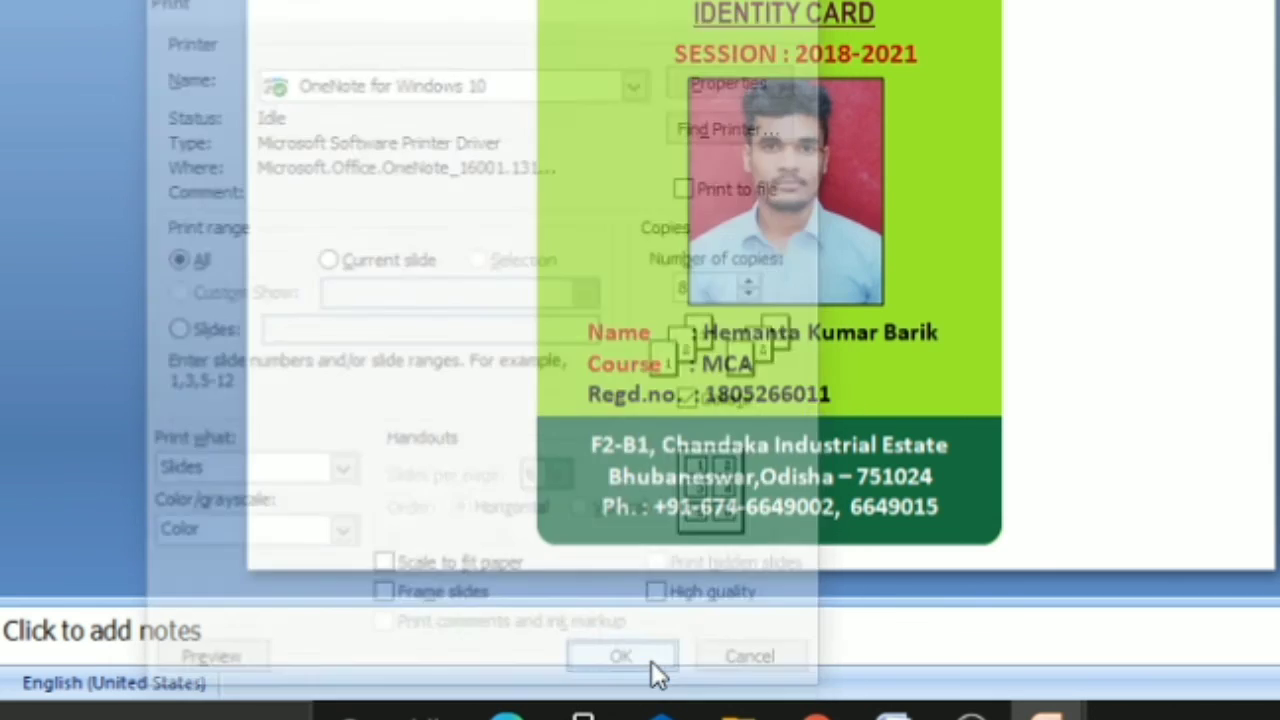